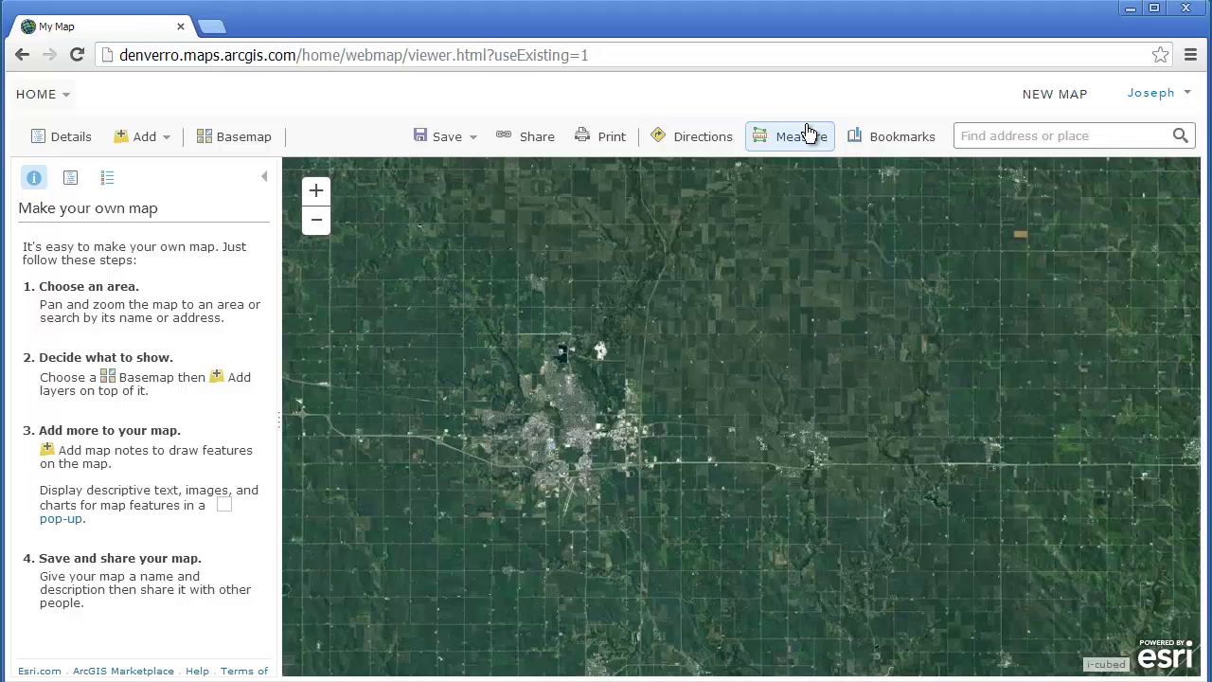
Create a new blank map and show the Add layer options.
click(1061, 94)
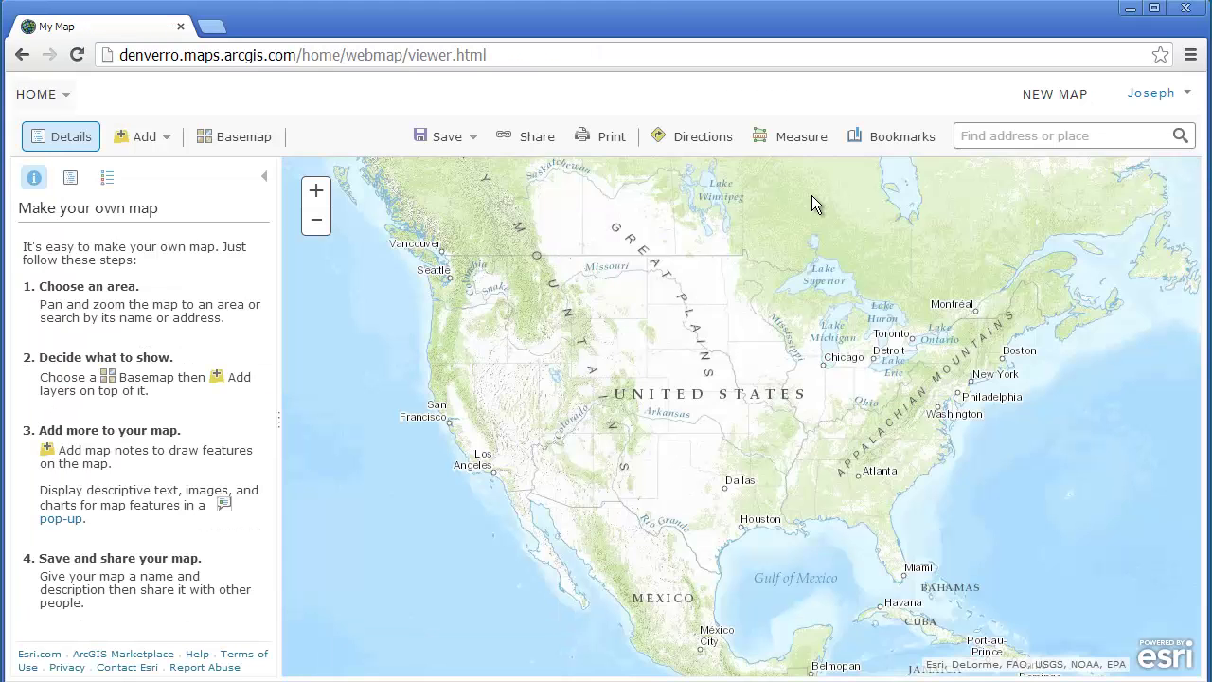
click(168, 139)
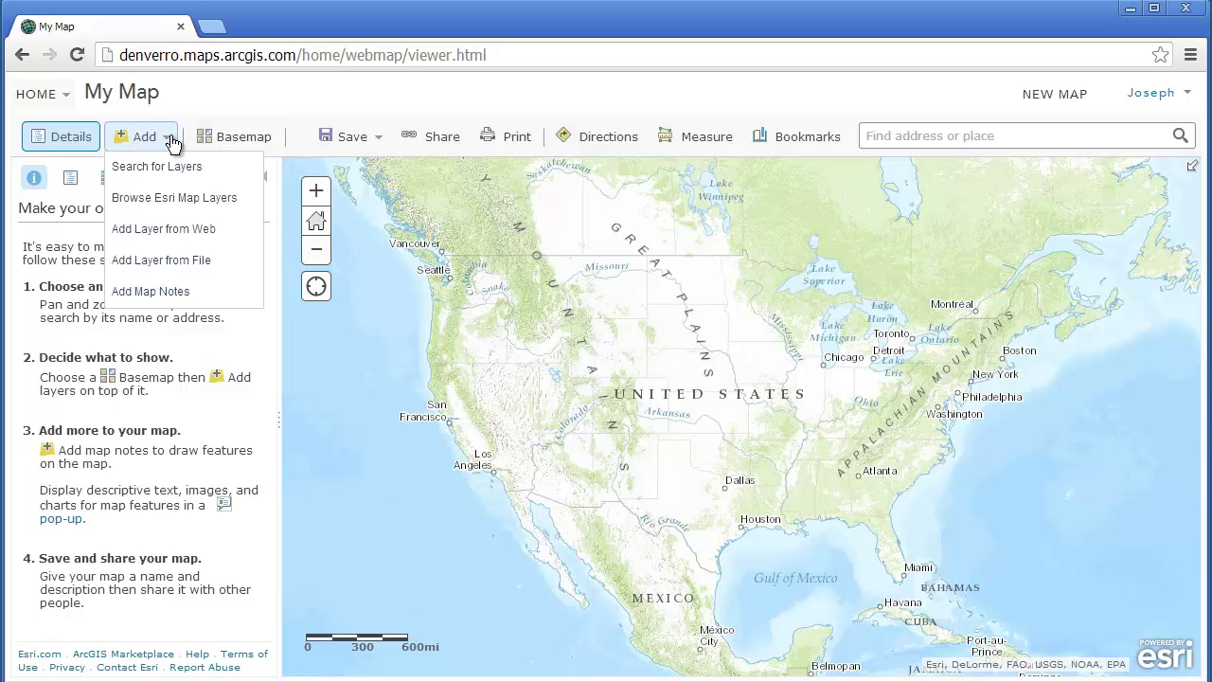
Search all of ArcGIS Online for 'ames iowa' and add the Ames1950Aerials layer.
click(170, 178)
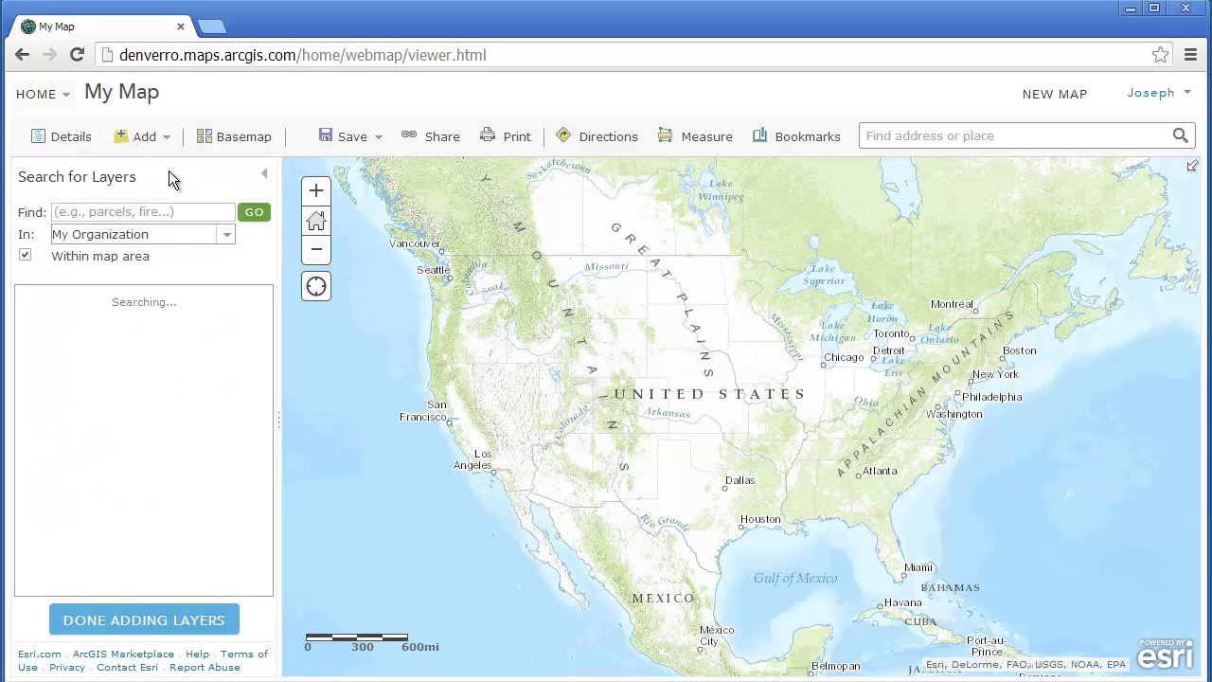
click(27, 254)
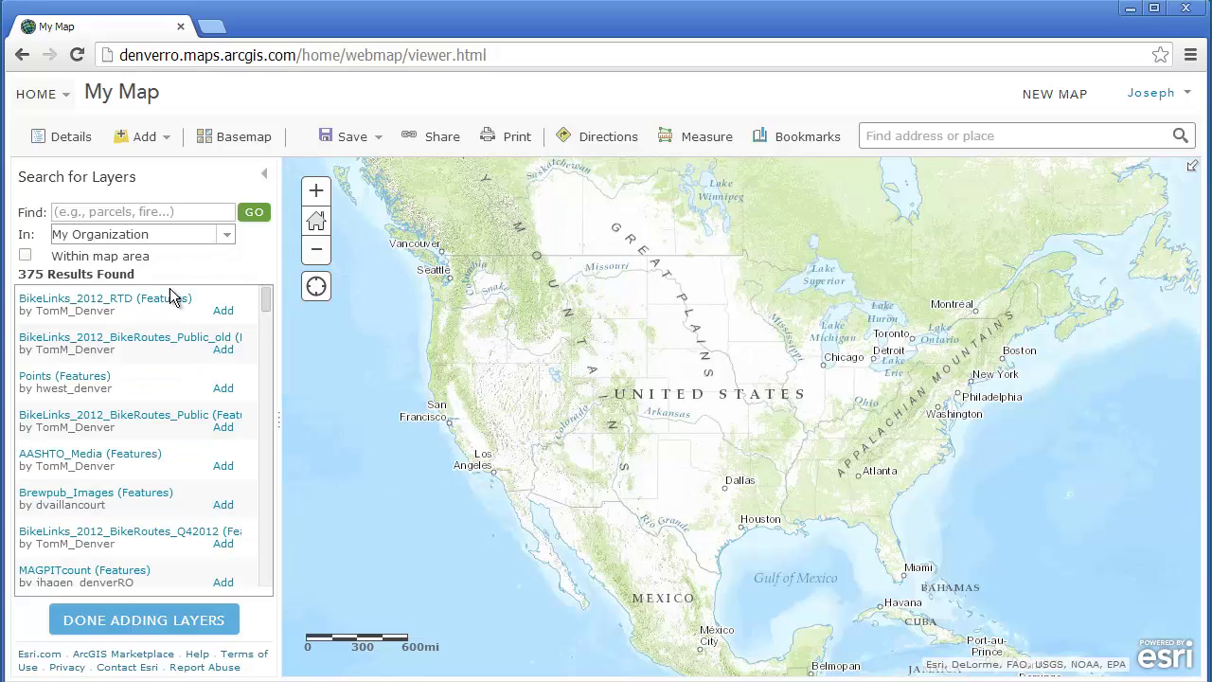
click(228, 238)
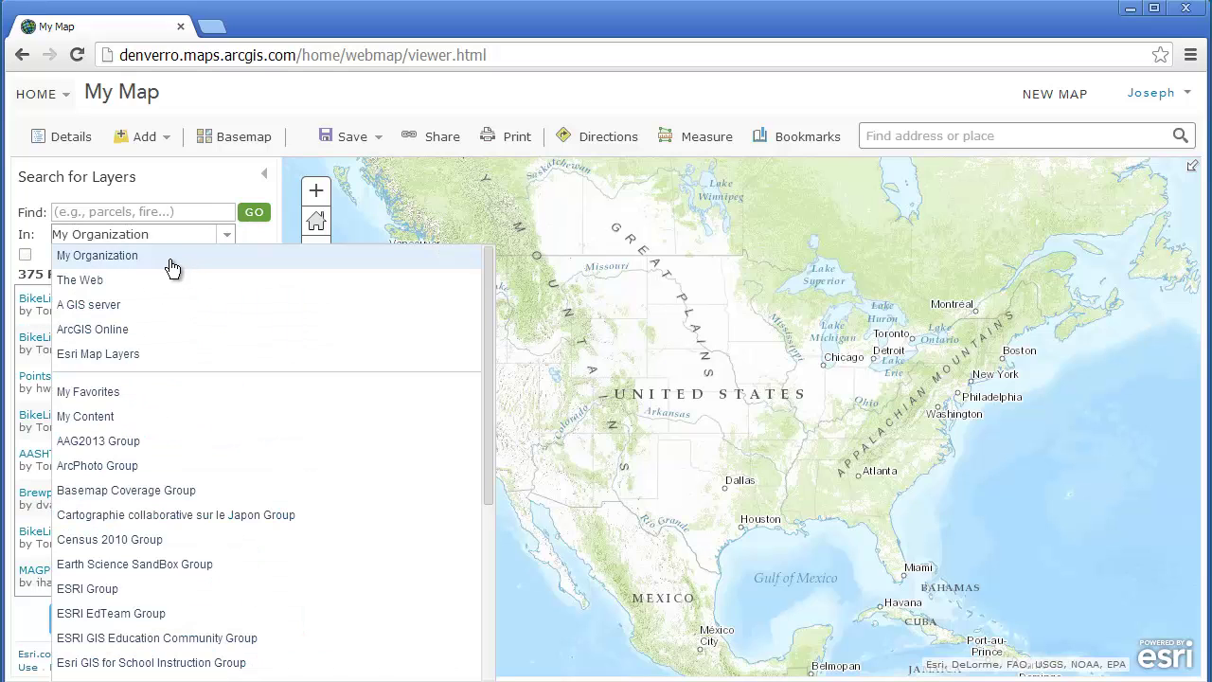
click(172, 329)
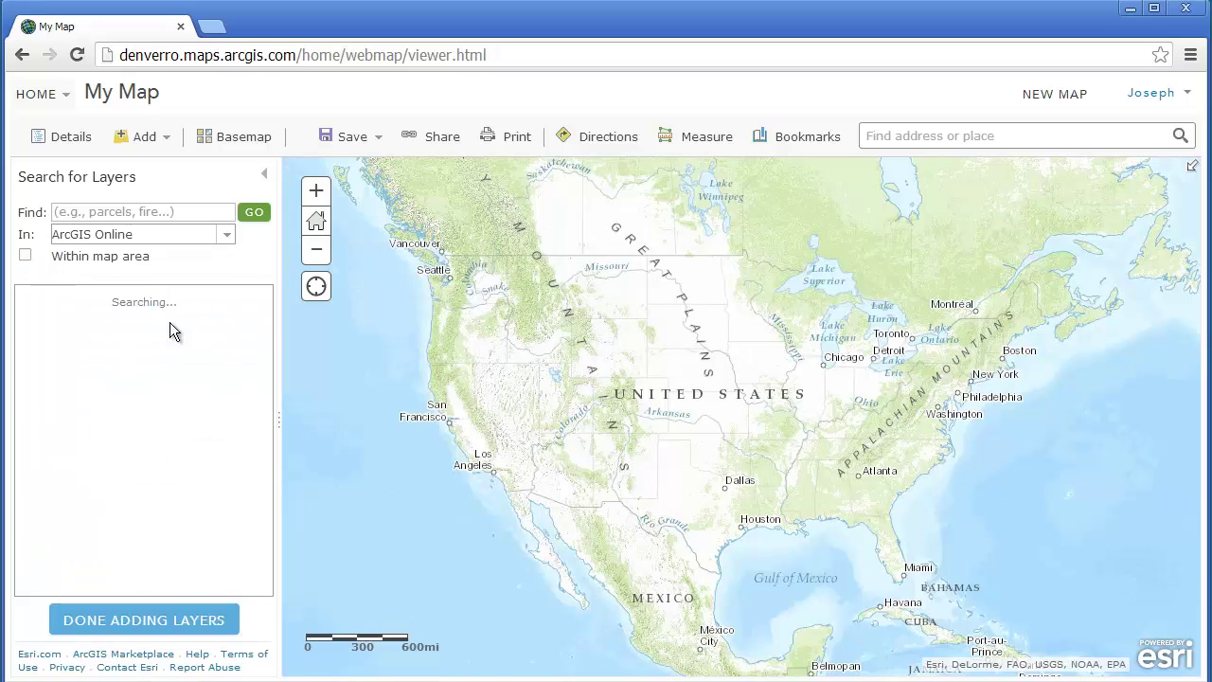
click(139, 212)
text(ames)
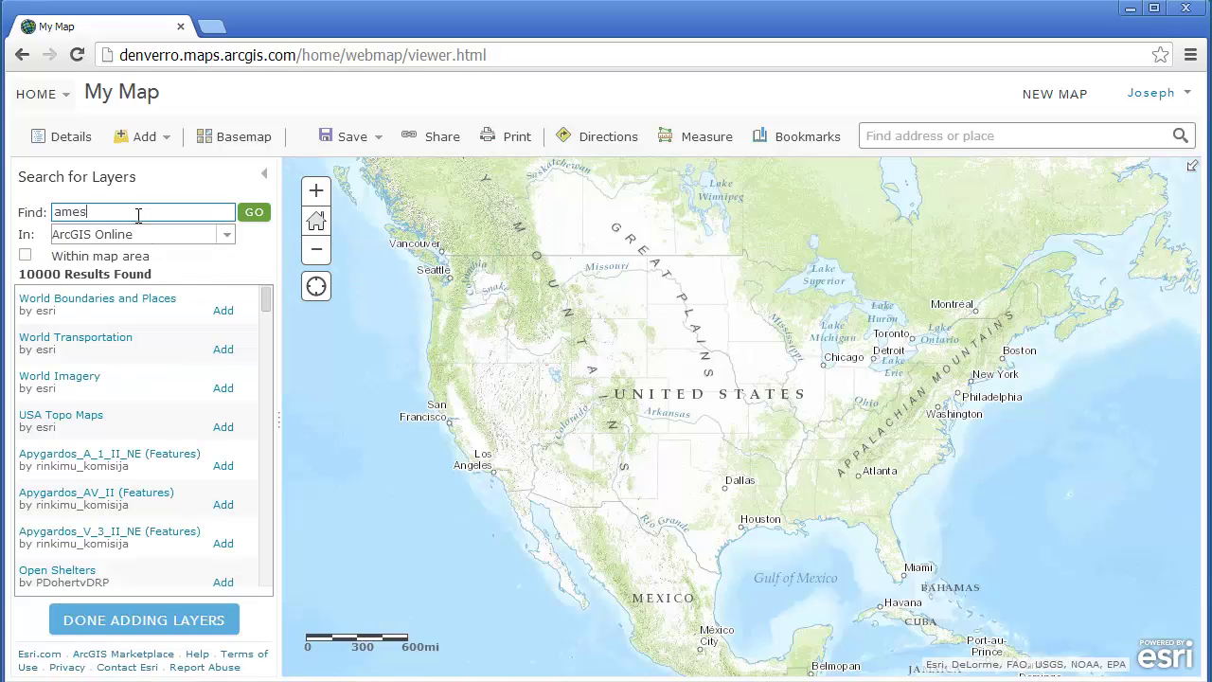
text( iowa)
key(Return)
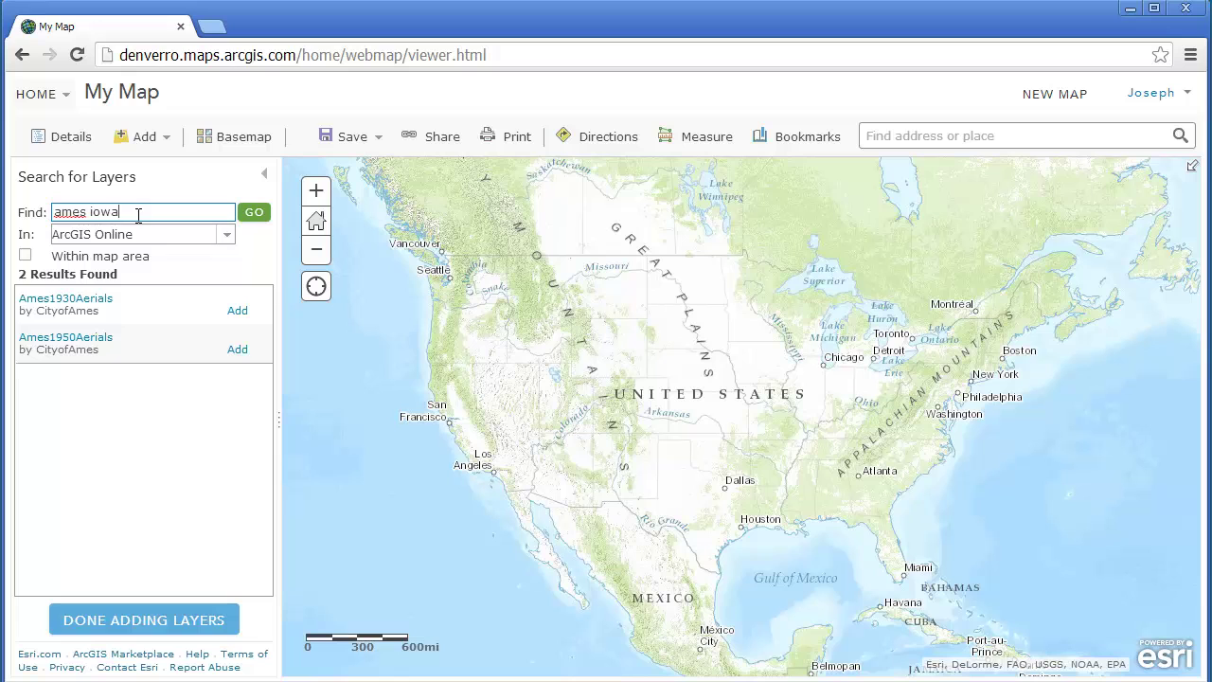
click(235, 352)
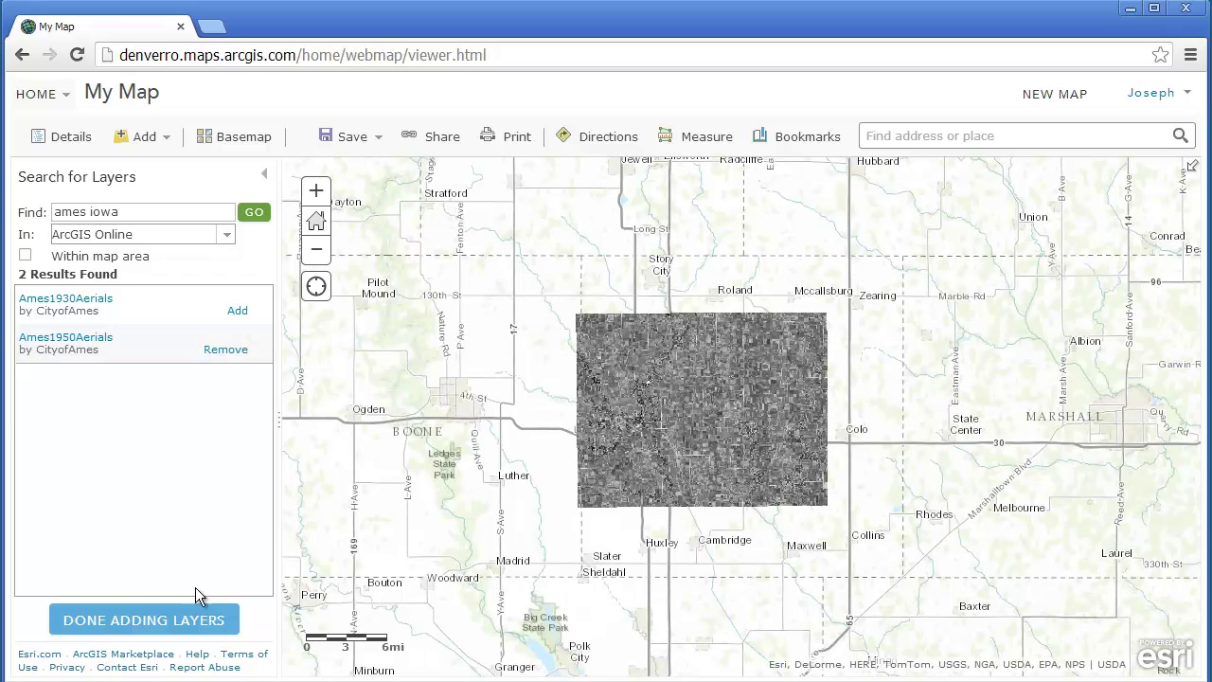
Show the map contents, zoom to the Ames aerial, and toggle Ames1950Aerials off and on.
click(195, 625)
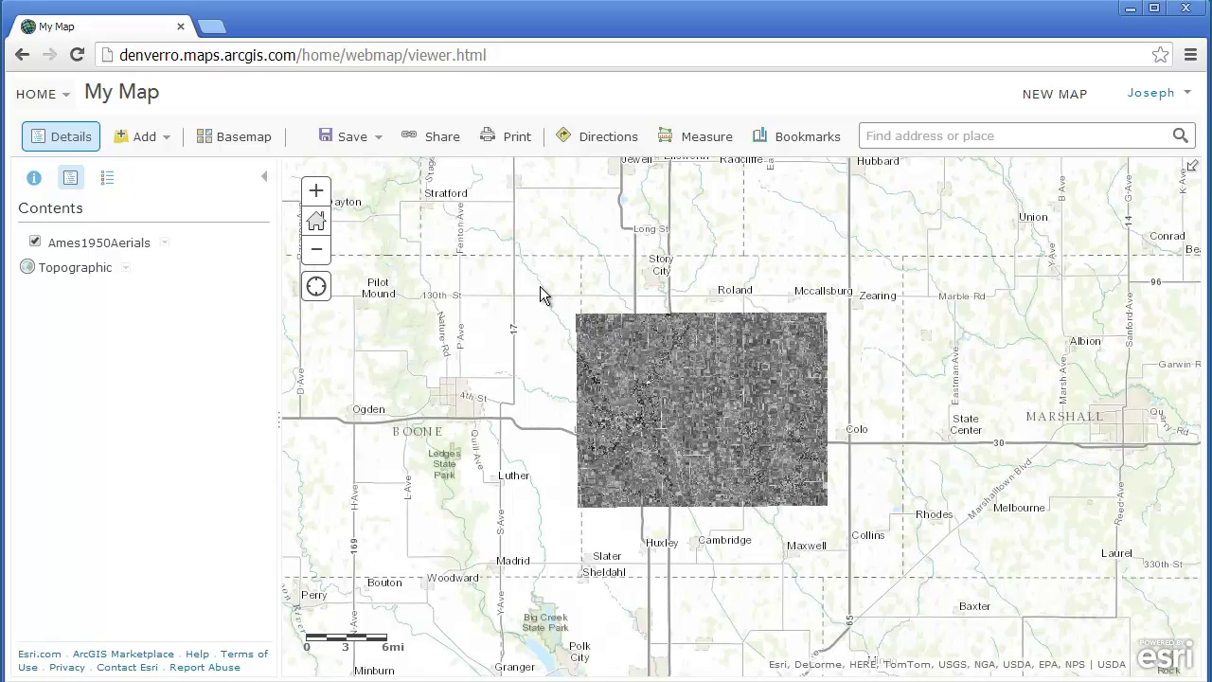
drag(539, 286, 859, 544)
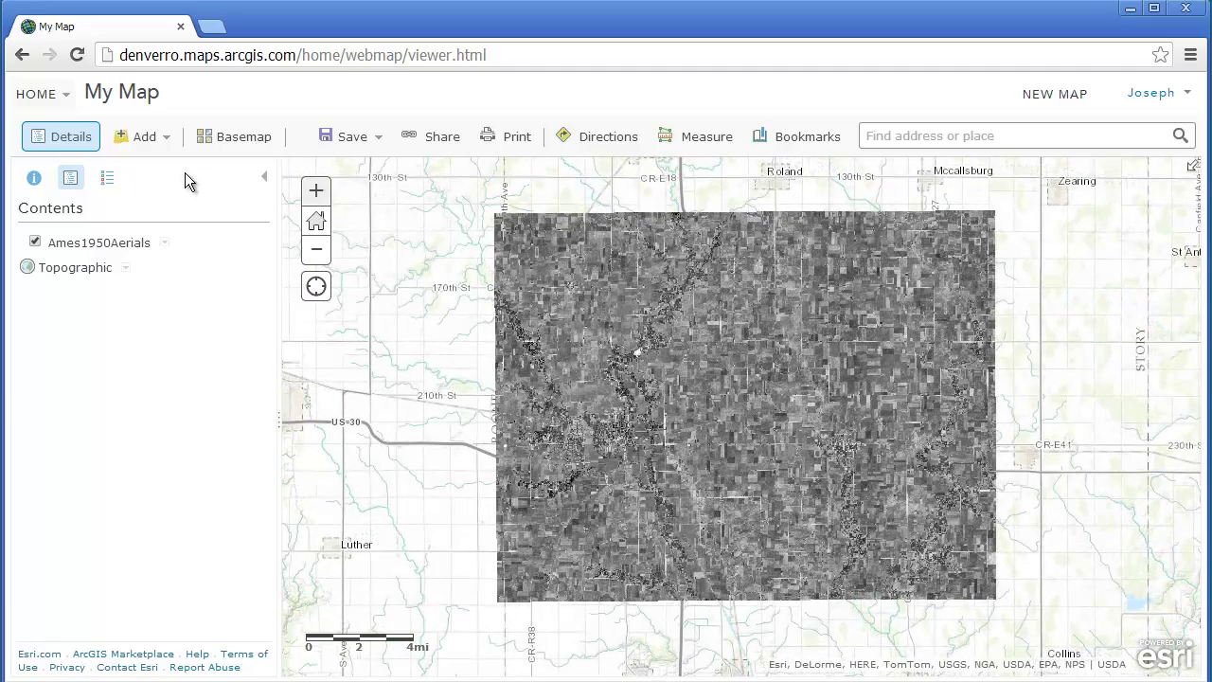
click(35, 244)
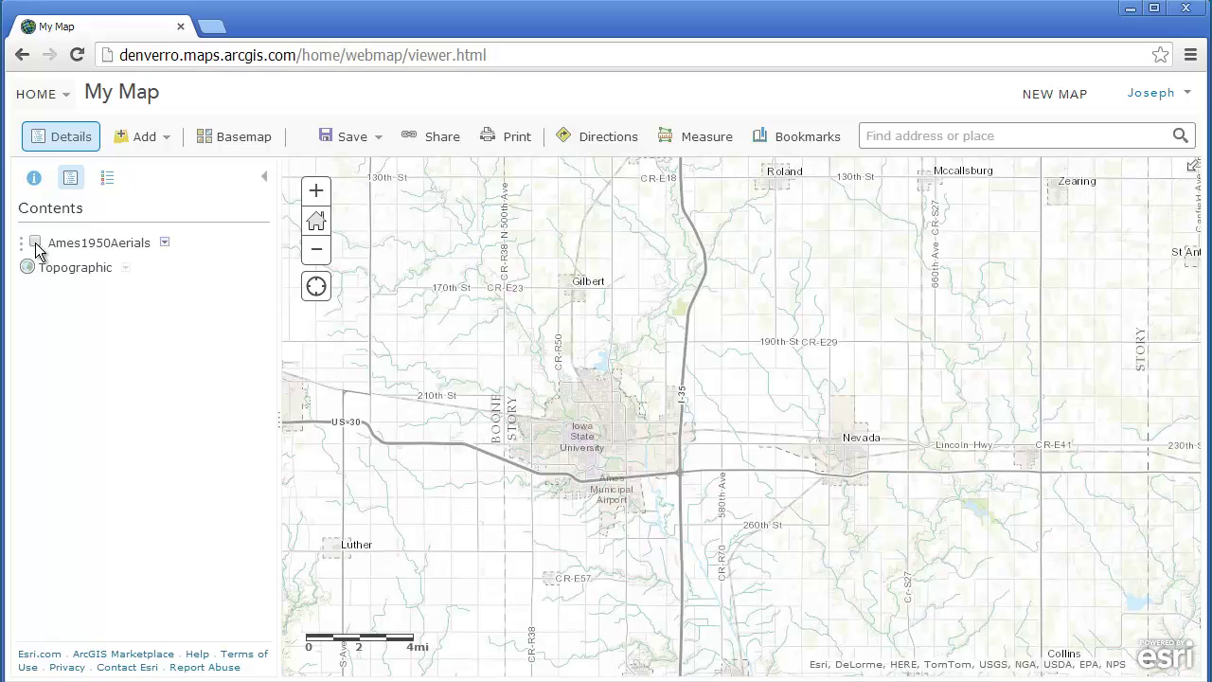
click(35, 243)
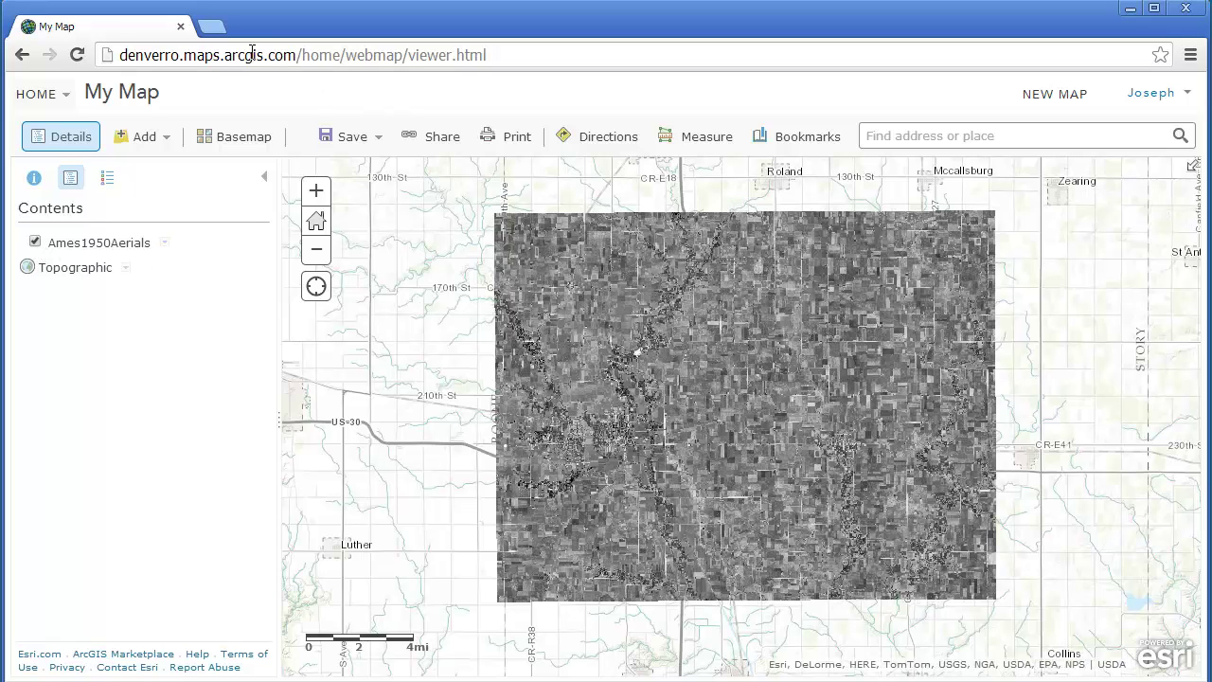
Start Save As and enter the title 'Ames Iowa 1950s Imagery'.
click(356, 148)
click(355, 191)
click(541, 337)
text(Ames Iowa)
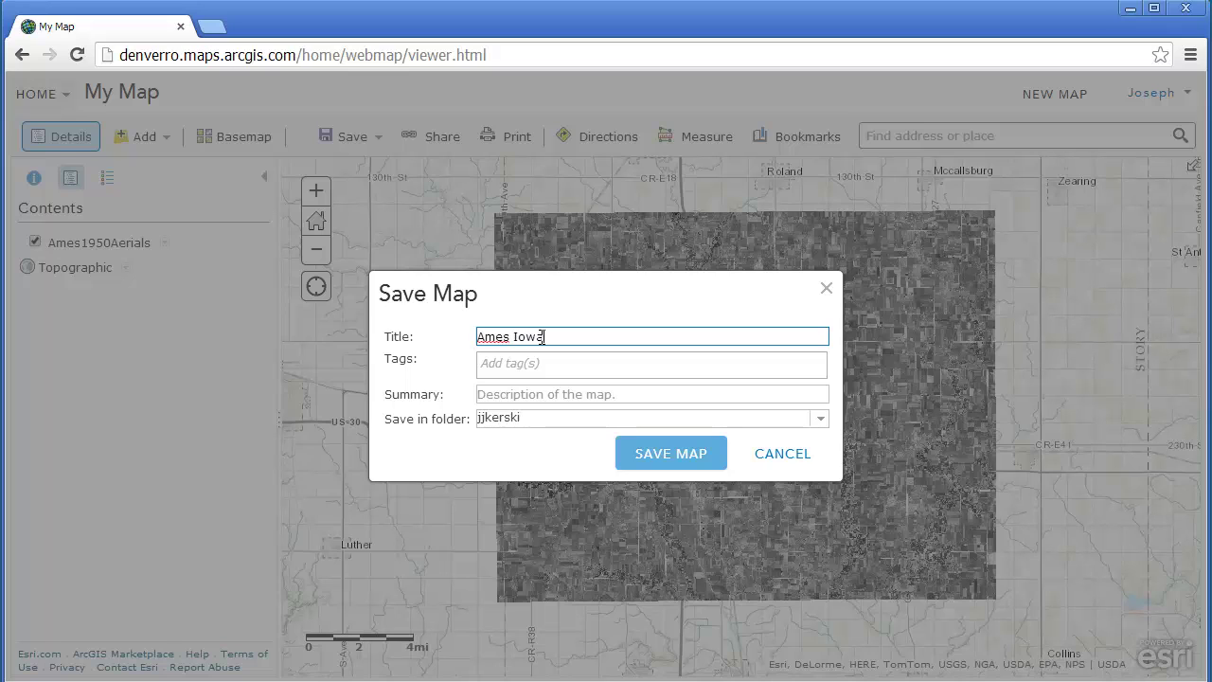
text( 1950s Imagery)
Add the tags Ames, Iowa, 1950s and aerial photography.
key(Tab)
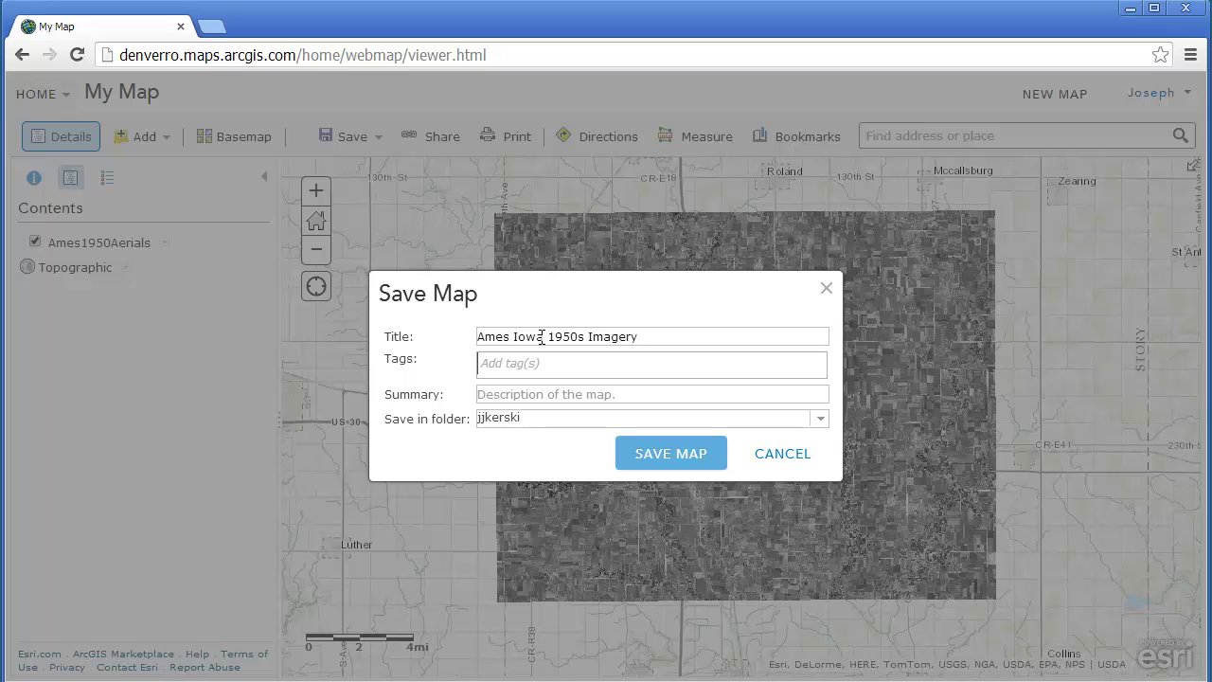
text(Ames Iow)
key(BackSpace)
key(BackSpace)
key(BackSpace)
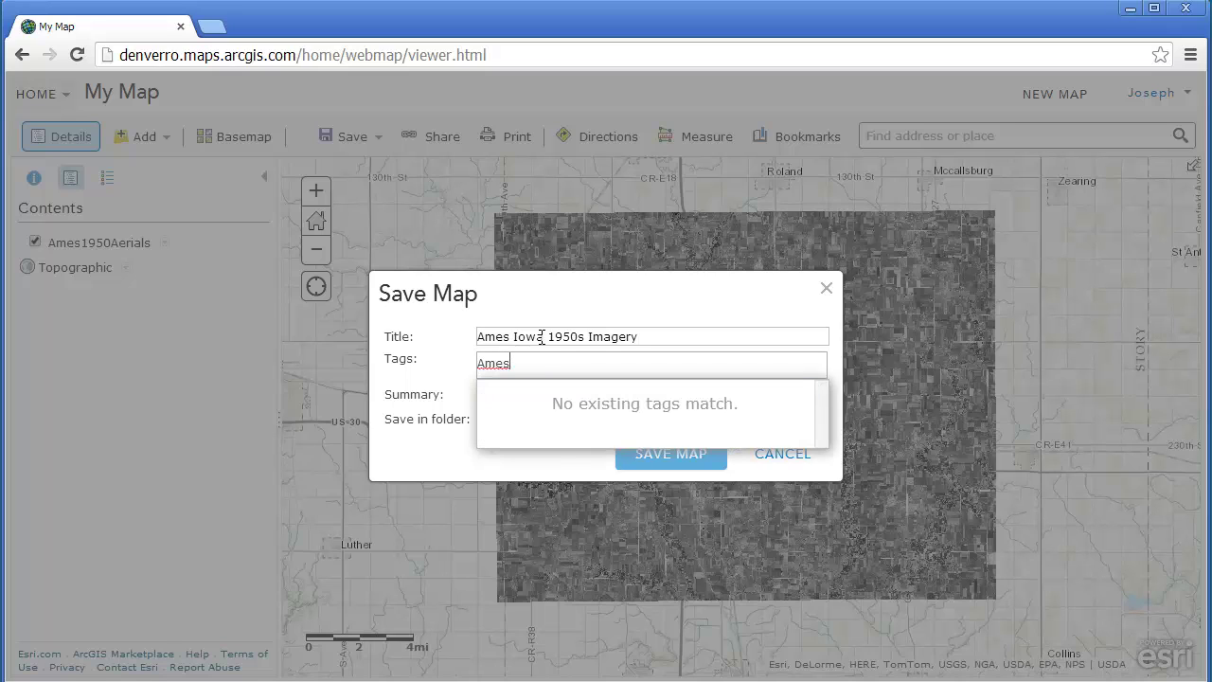
key(Return)
text(Iowa)
key(Return)
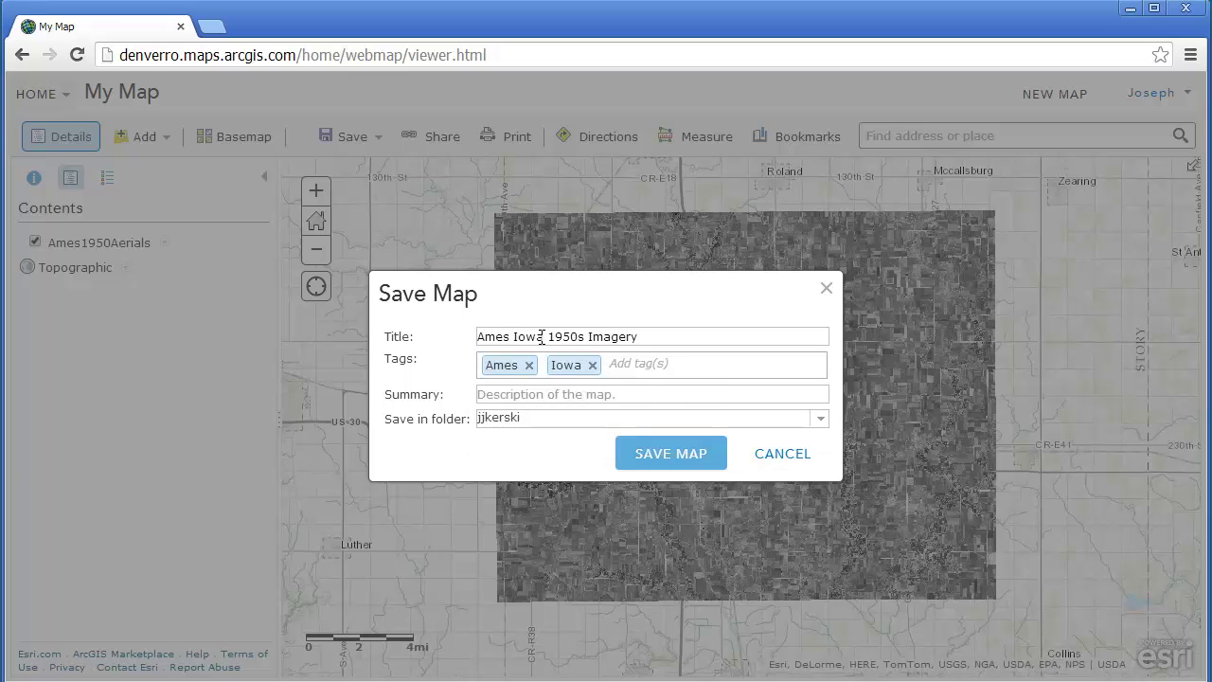
text(1950s)
key(Return)
text(aerial photograp)
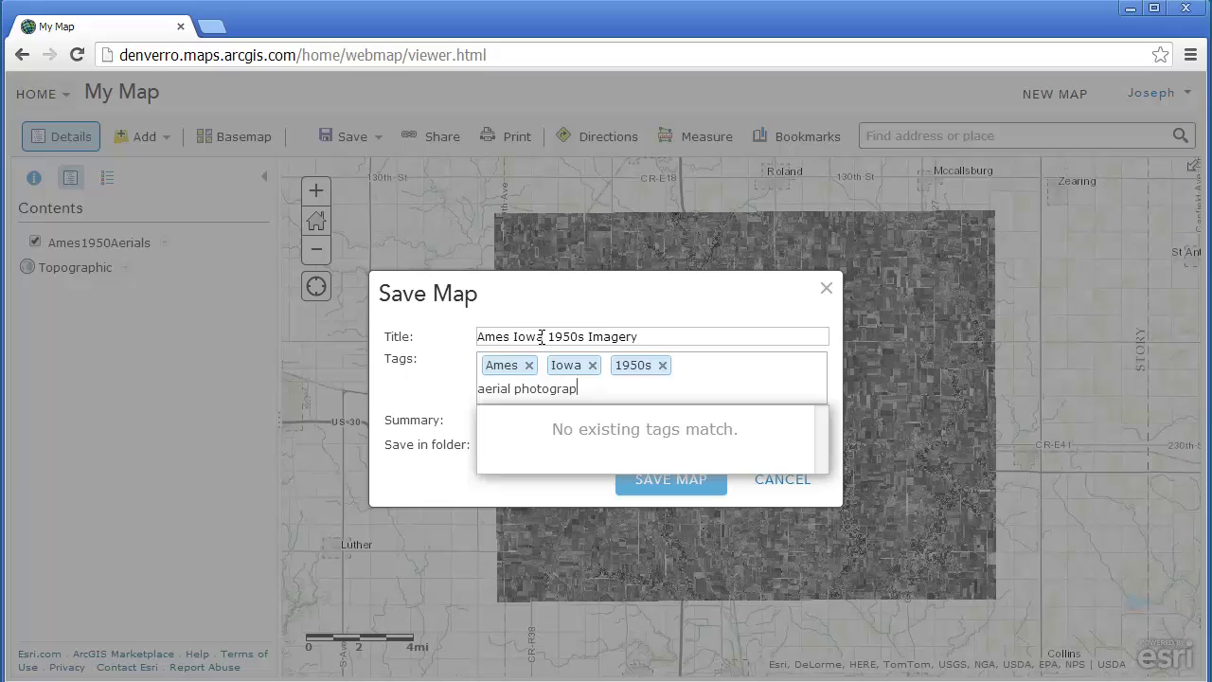
text(hy)
key(Return)
Copy the title into the summary and save the map.
click(559, 336)
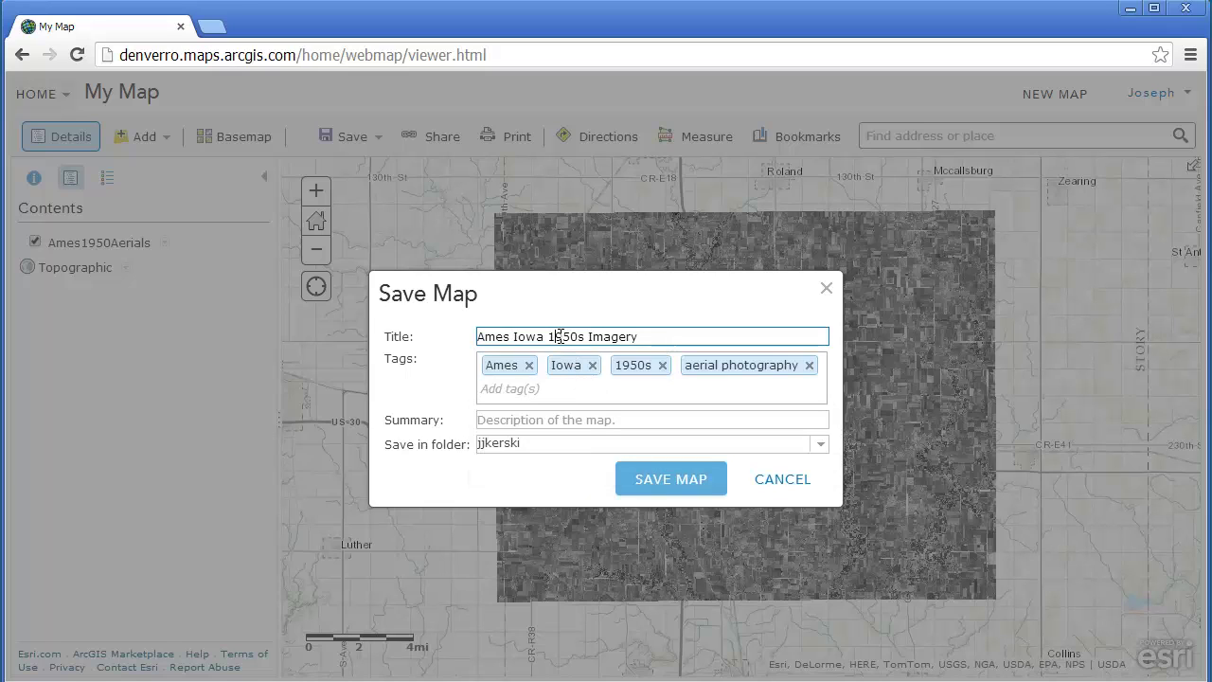
triple_click(560, 337)
key(ctrl+c)
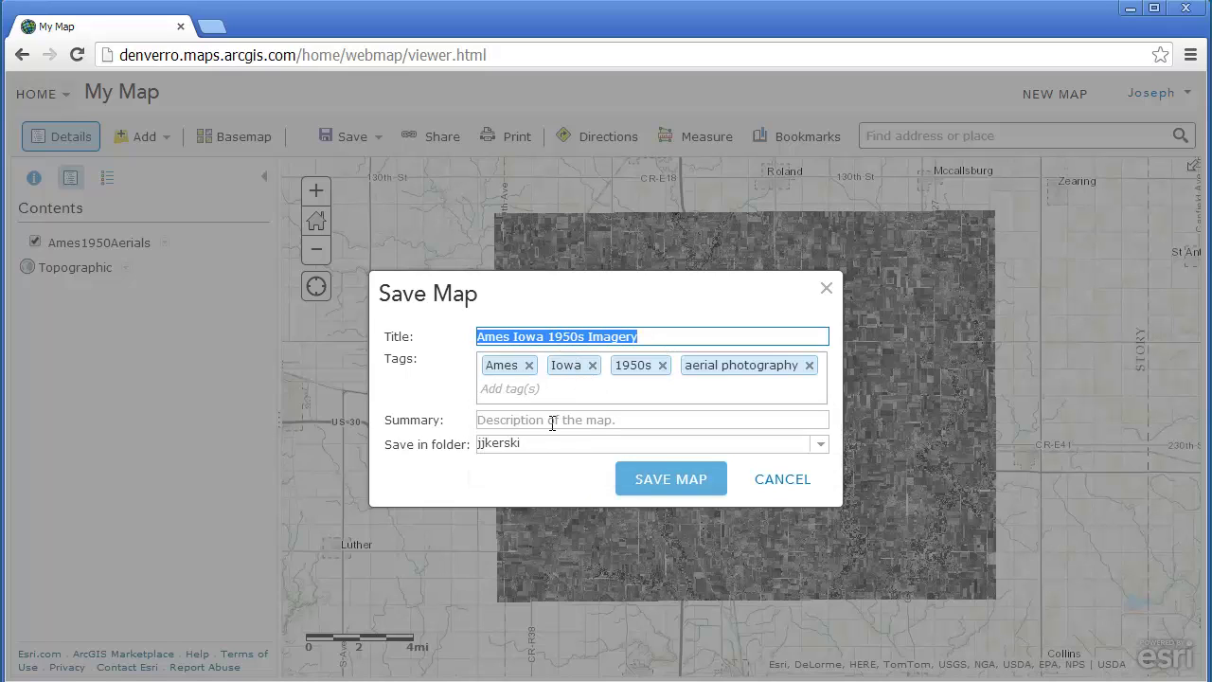
click(552, 421)
key(ctrl+v)
click(669, 482)
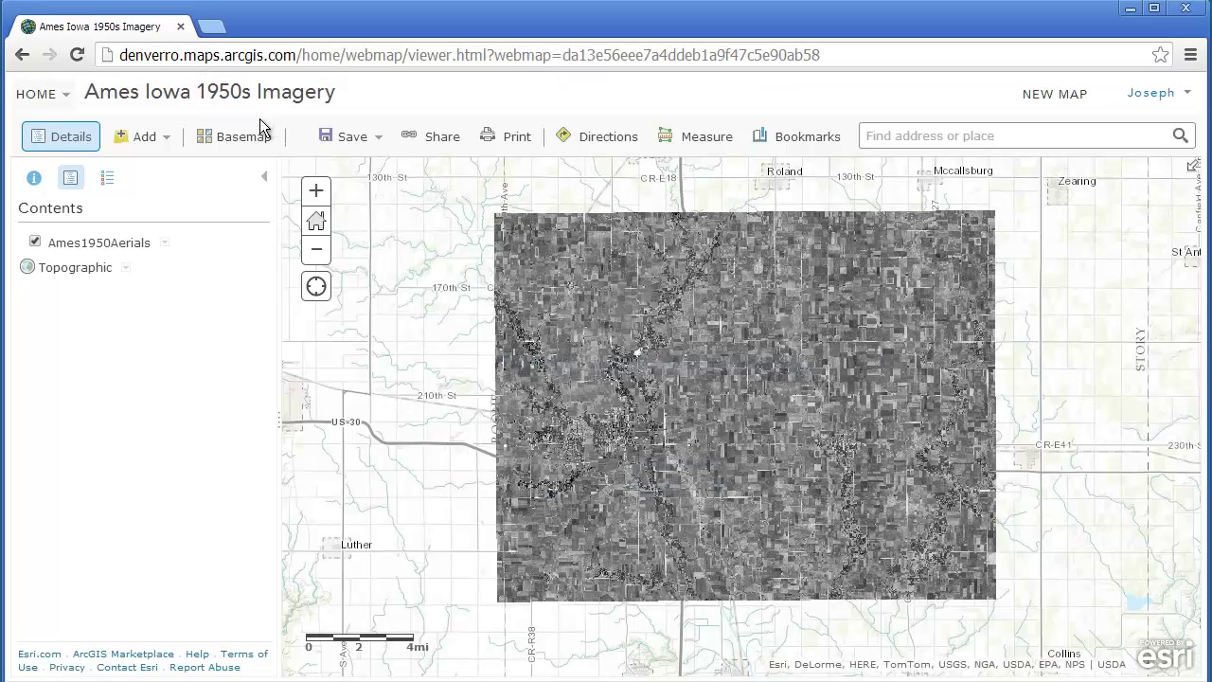
click(261, 136)
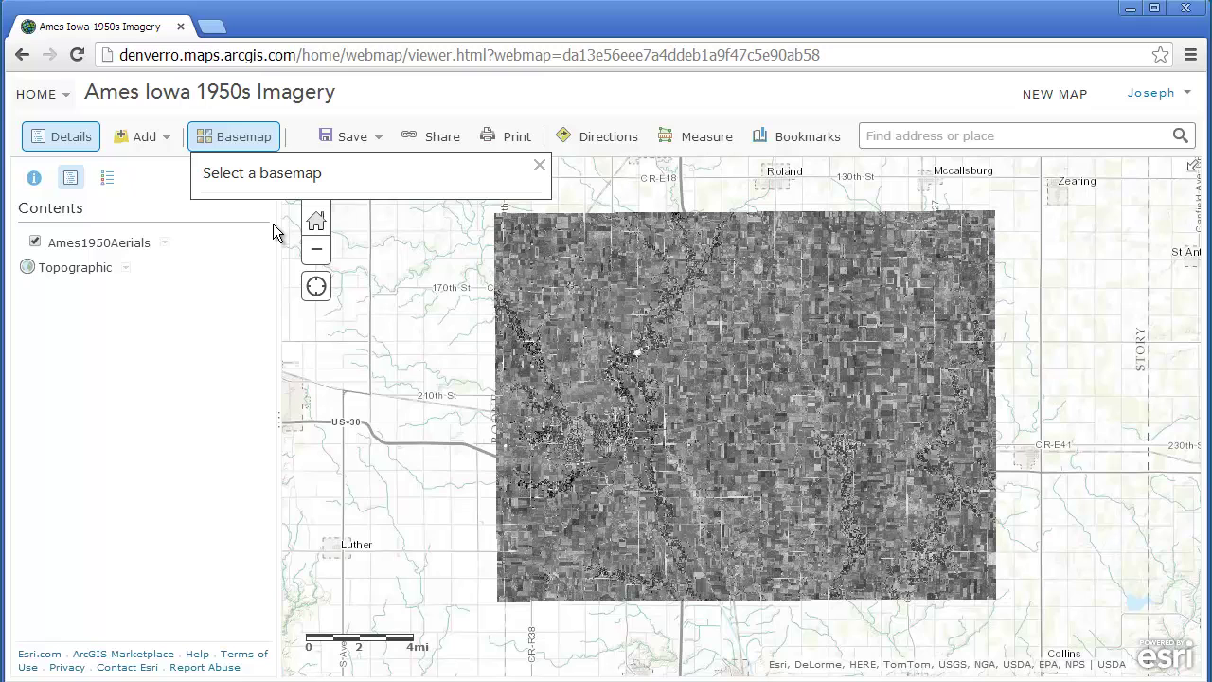
Switch the basemap to Imagery and toggle the Ames1950Aerials overlay to compare.
click(344, 330)
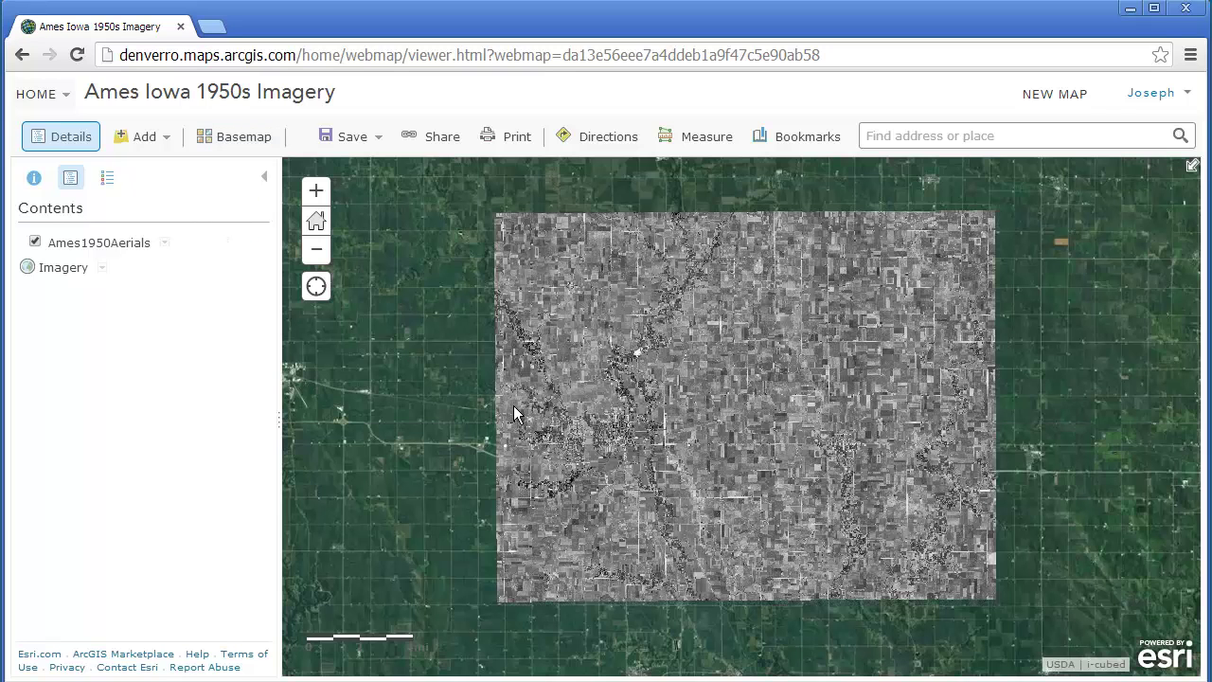
click(34, 242)
click(34, 242)
click(34, 243)
click(34, 242)
Make the Ames1950Aerials layer semi-transparent over the imagery.
click(164, 243)
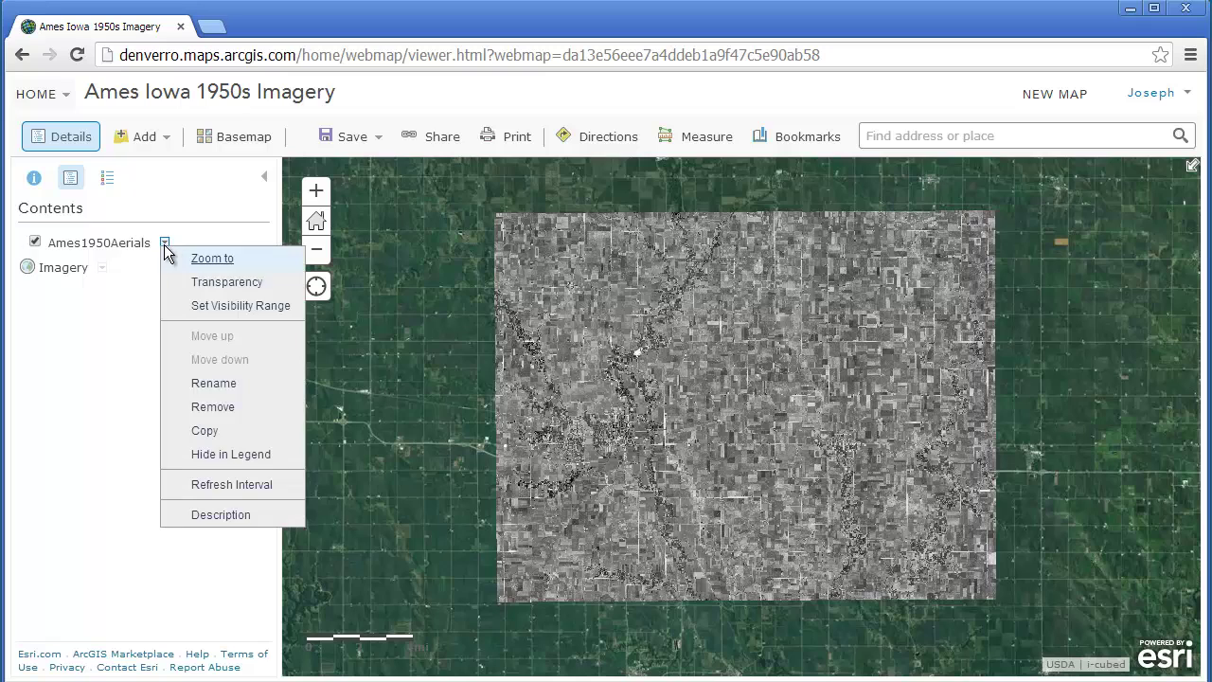
click(216, 282)
mouse_move(363, 307)
mouse_down()
mouse_move(449, 316)
mouse_move(369, 322)
mouse_up()
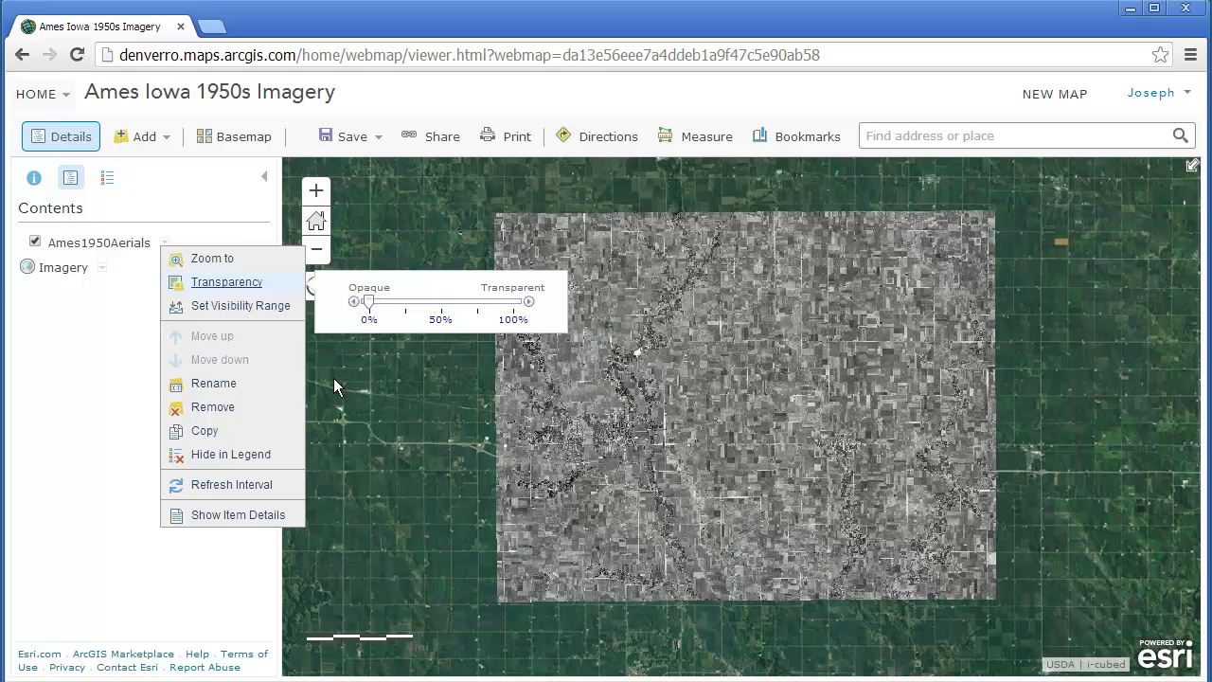
click(128, 362)
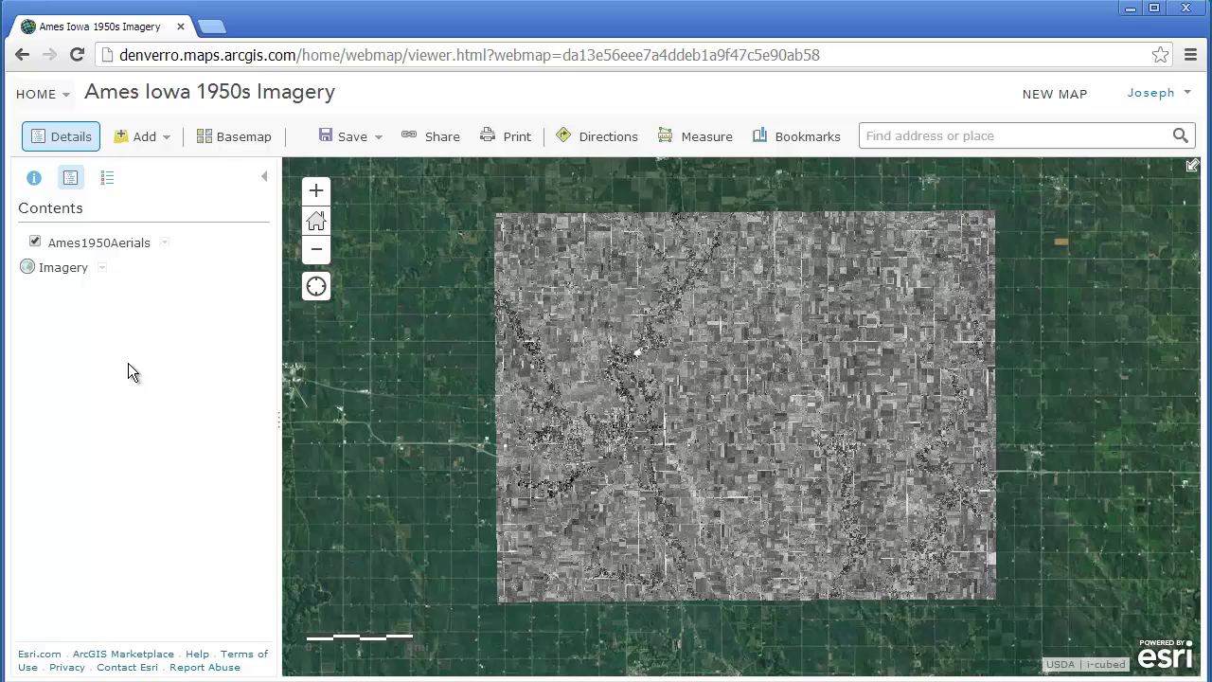
click(378, 140)
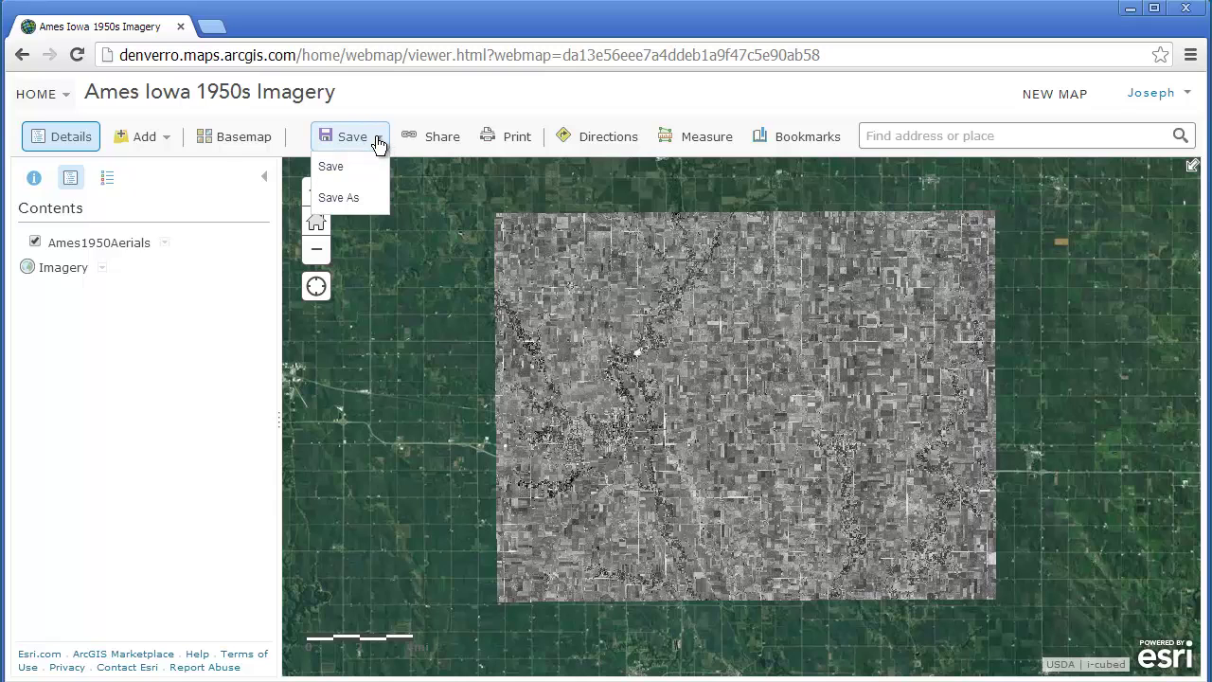
Save the map and share it with Everyone (public).
click(339, 163)
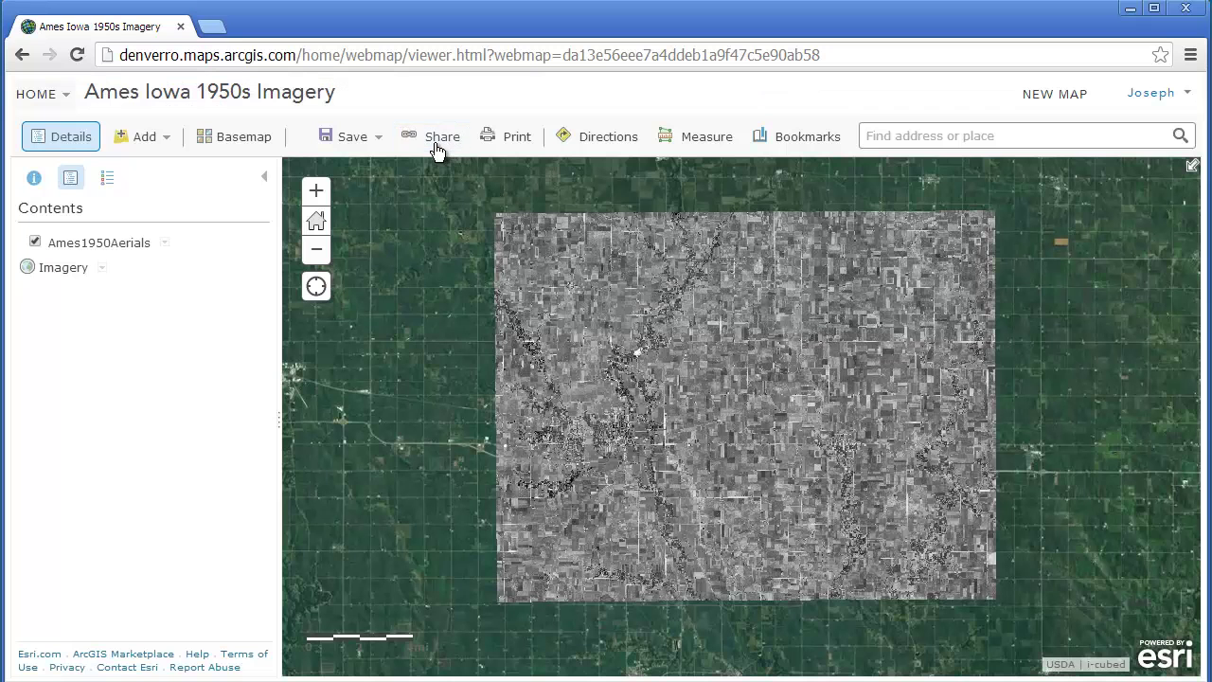
click(438, 138)
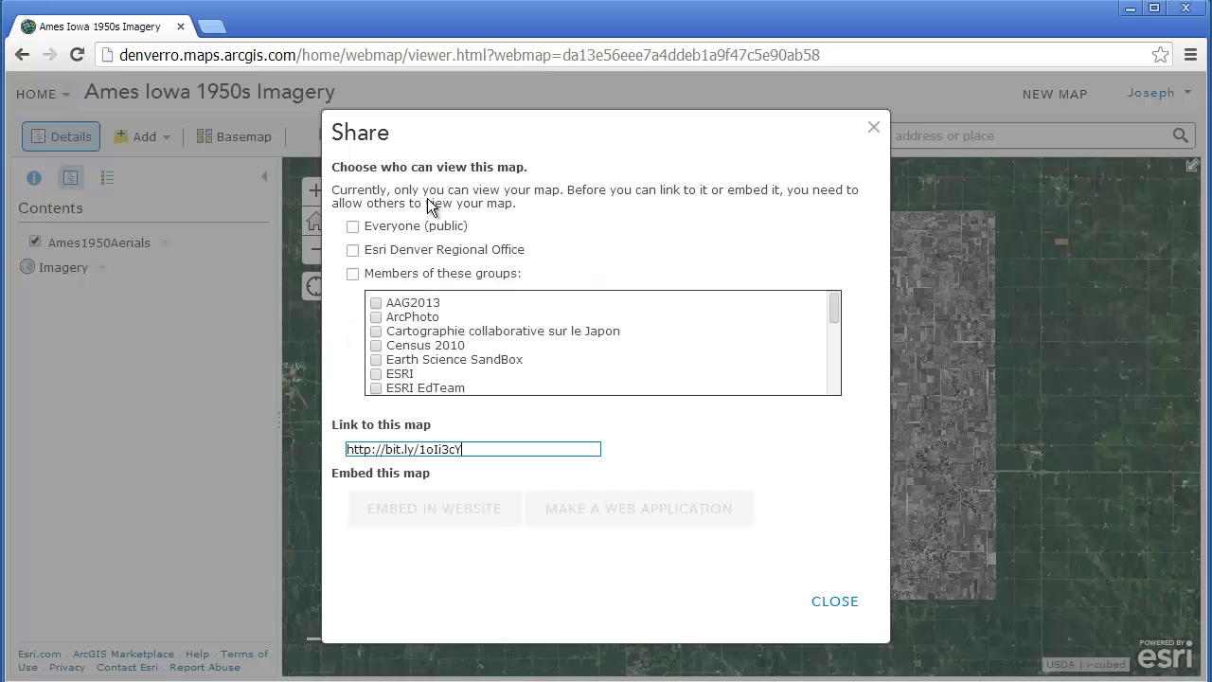
click(349, 225)
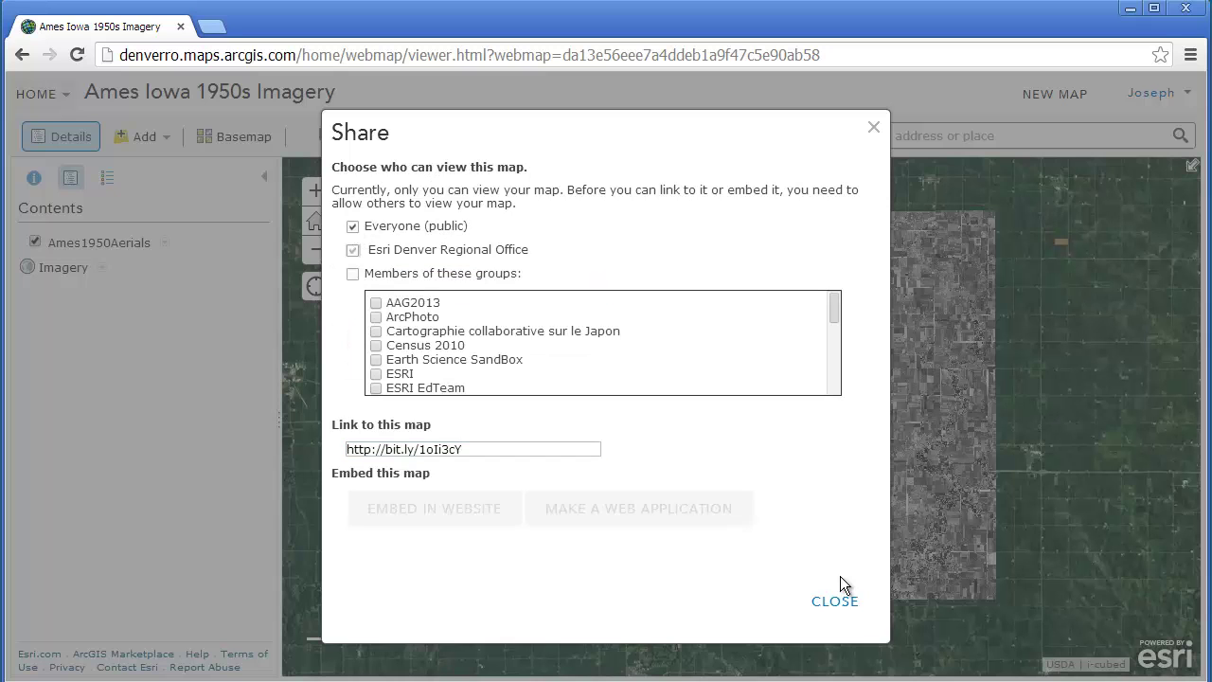
click(837, 602)
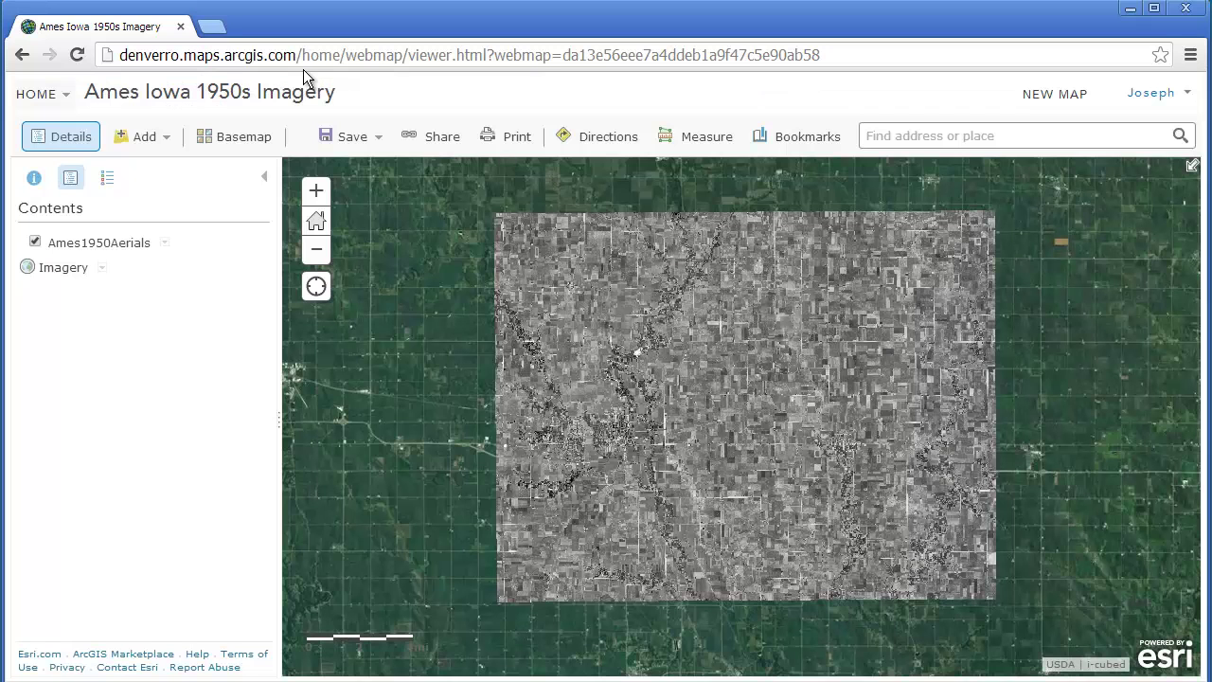
click(44, 95)
Reopen Ames Iowa 1950s Imagery from My Content in the map viewer and show its sharing options.
click(74, 220)
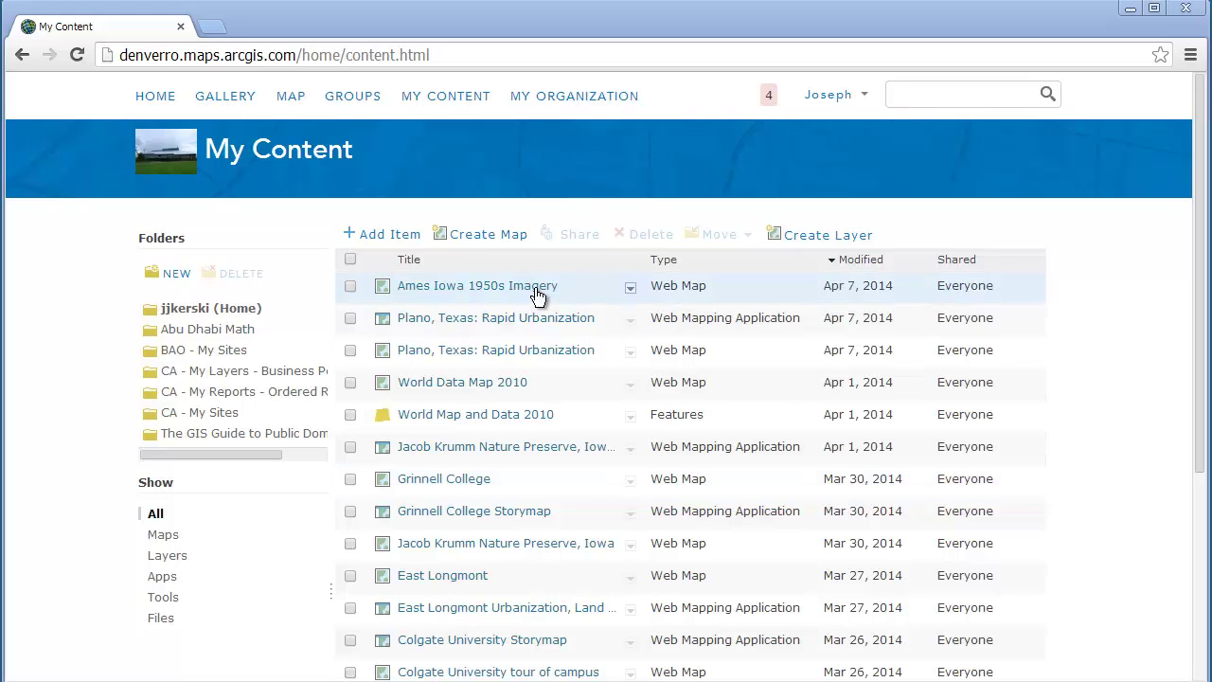
click(630, 287)
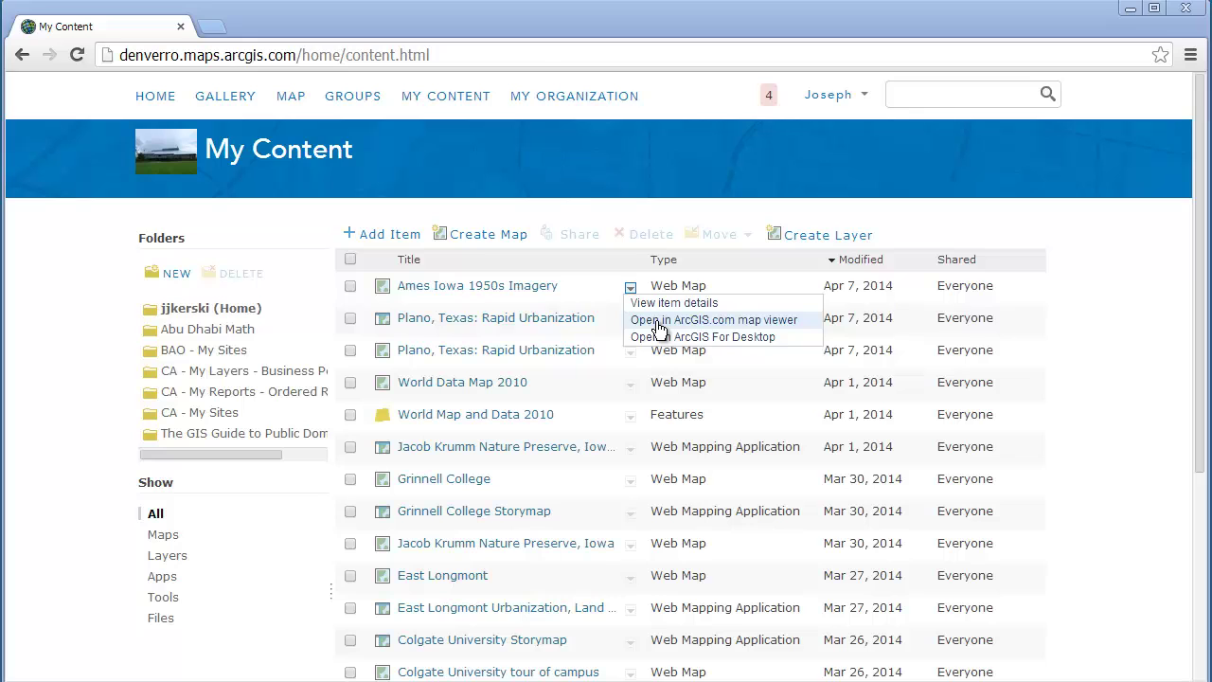
click(660, 322)
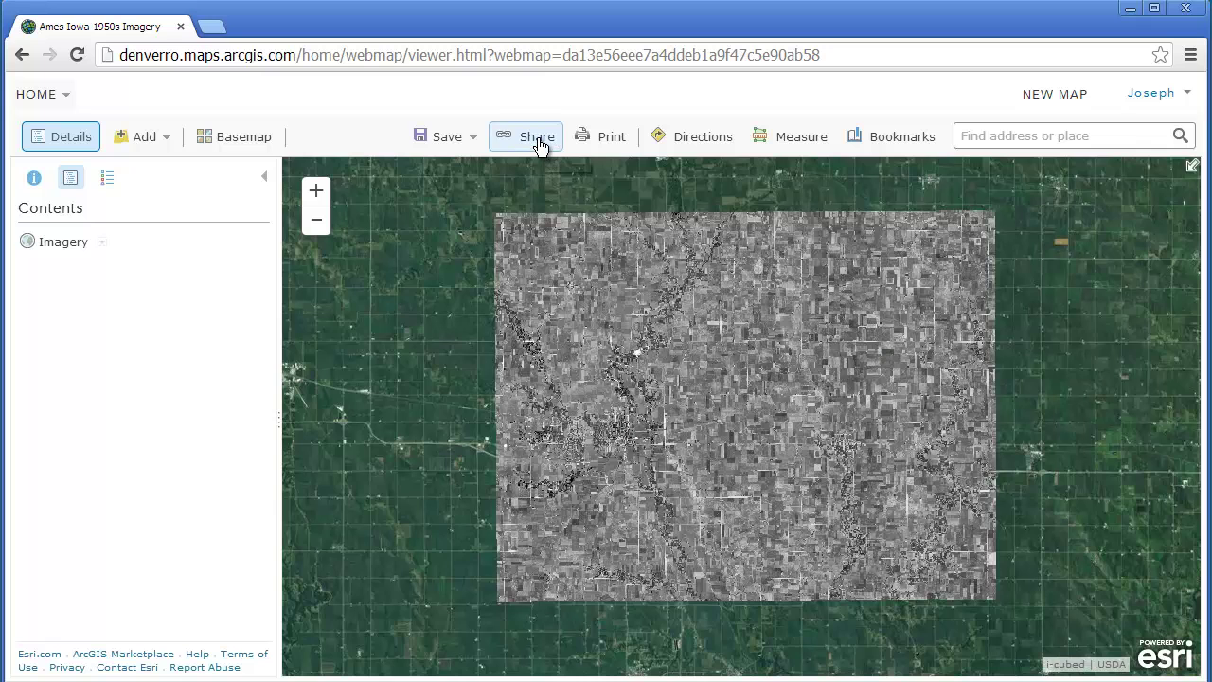
click(537, 138)
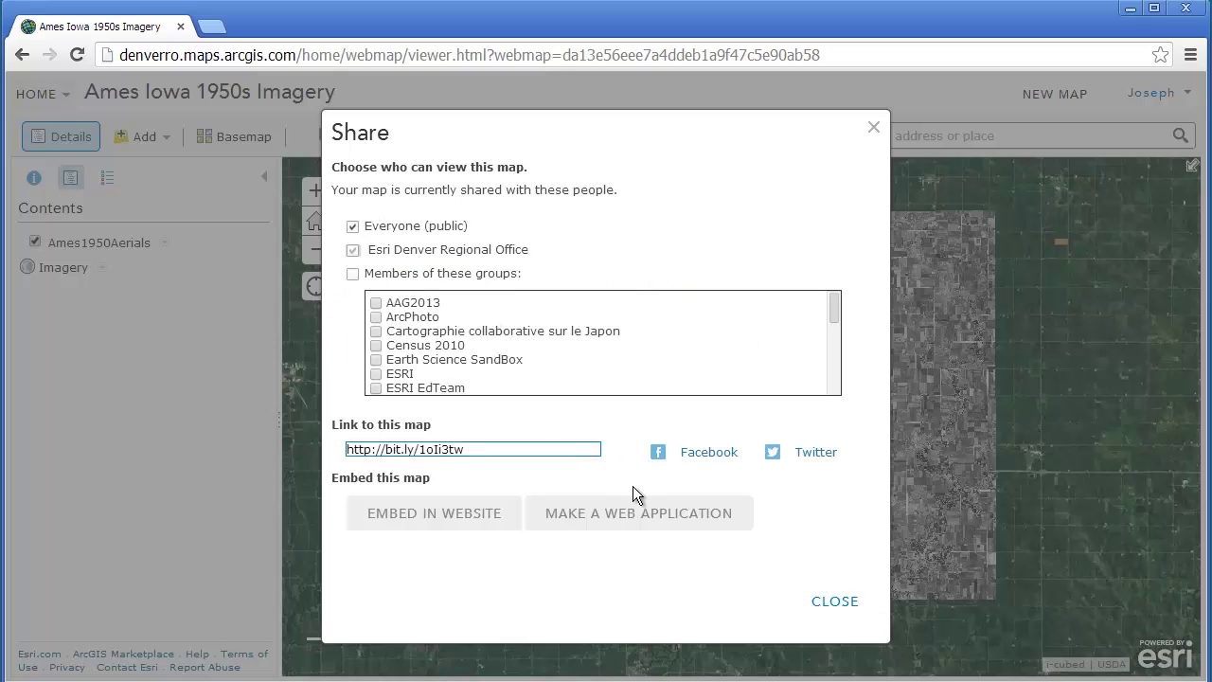
Open the web application templates and find Storytelling Swipe on page 2.
click(640, 519)
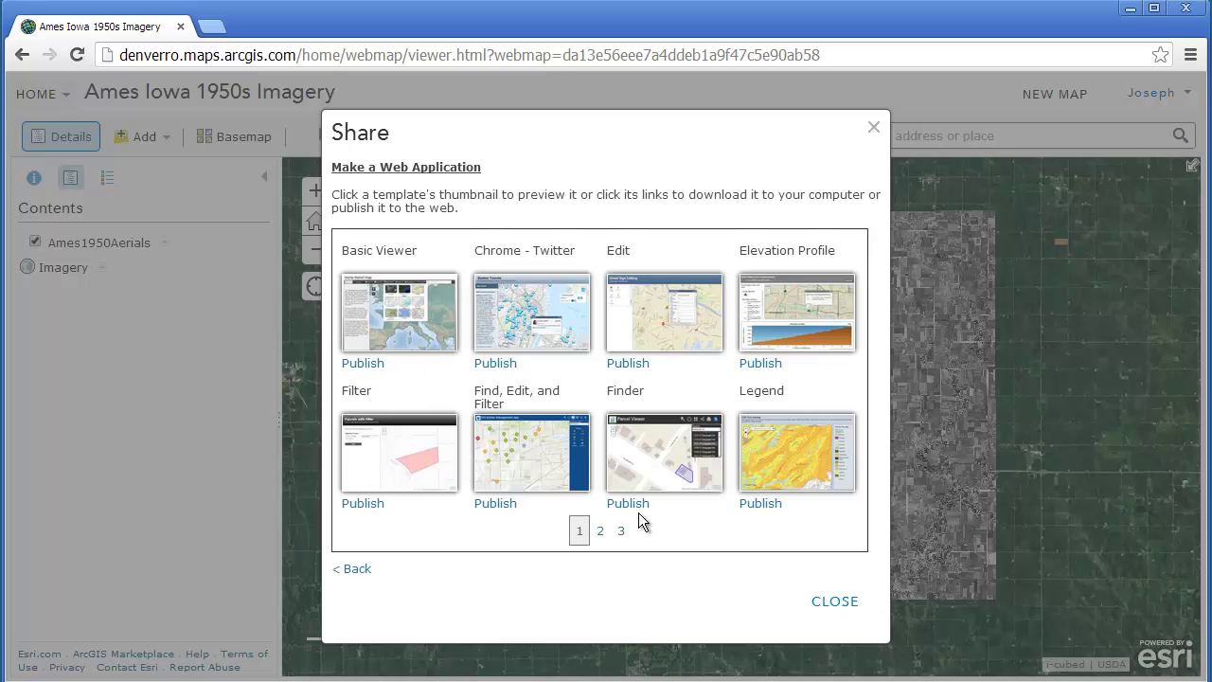
click(600, 532)
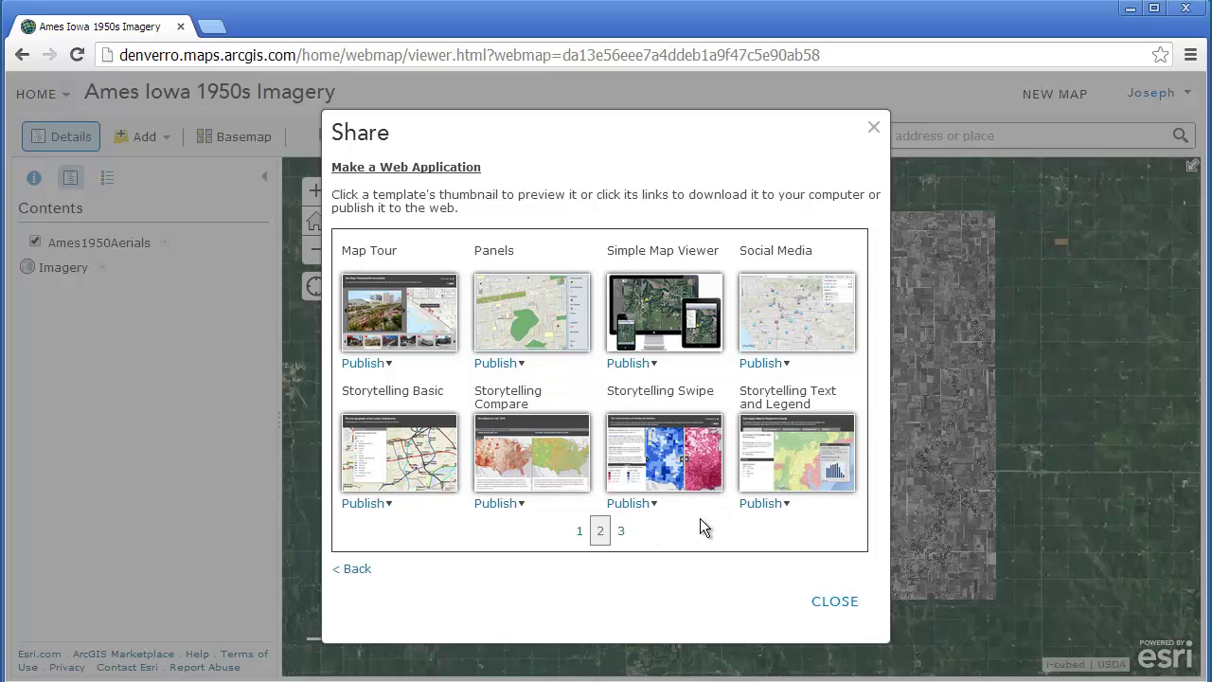
click(652, 504)
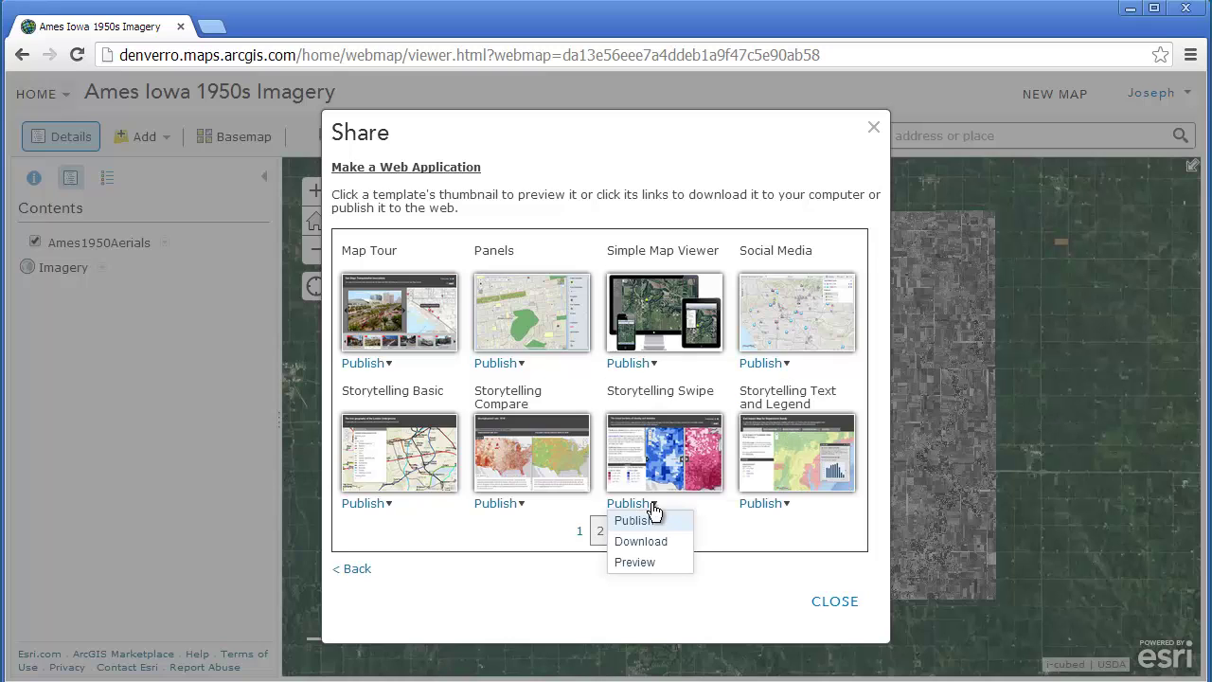
click(646, 526)
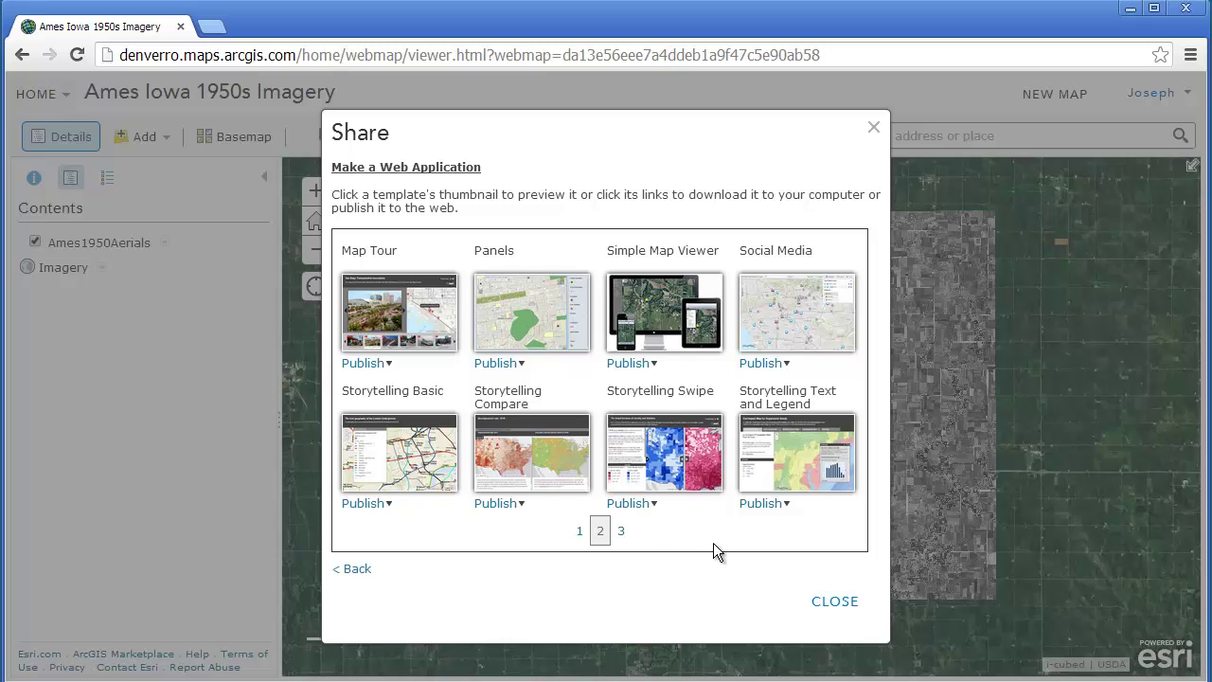
Publish with Storytelling Swipe, titled 'Ames Iowa 1950s Imagery Storytelling Swipe'.
click(650, 504)
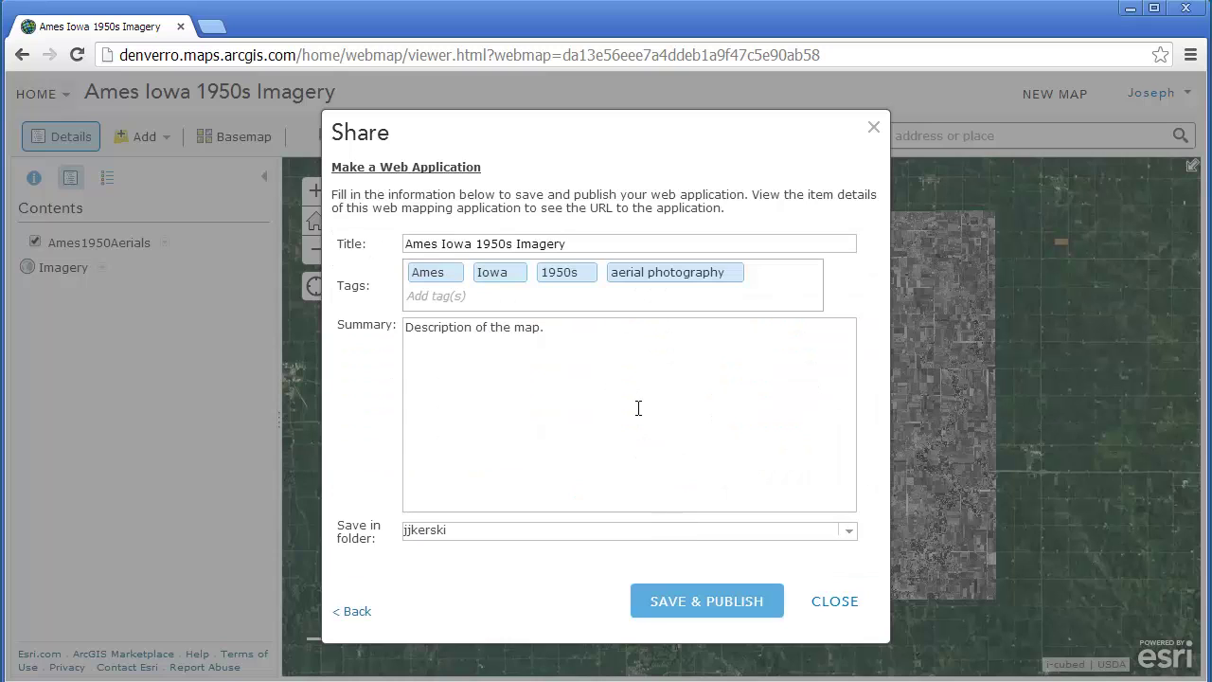
click(584, 246)
text(Storytelling Se)
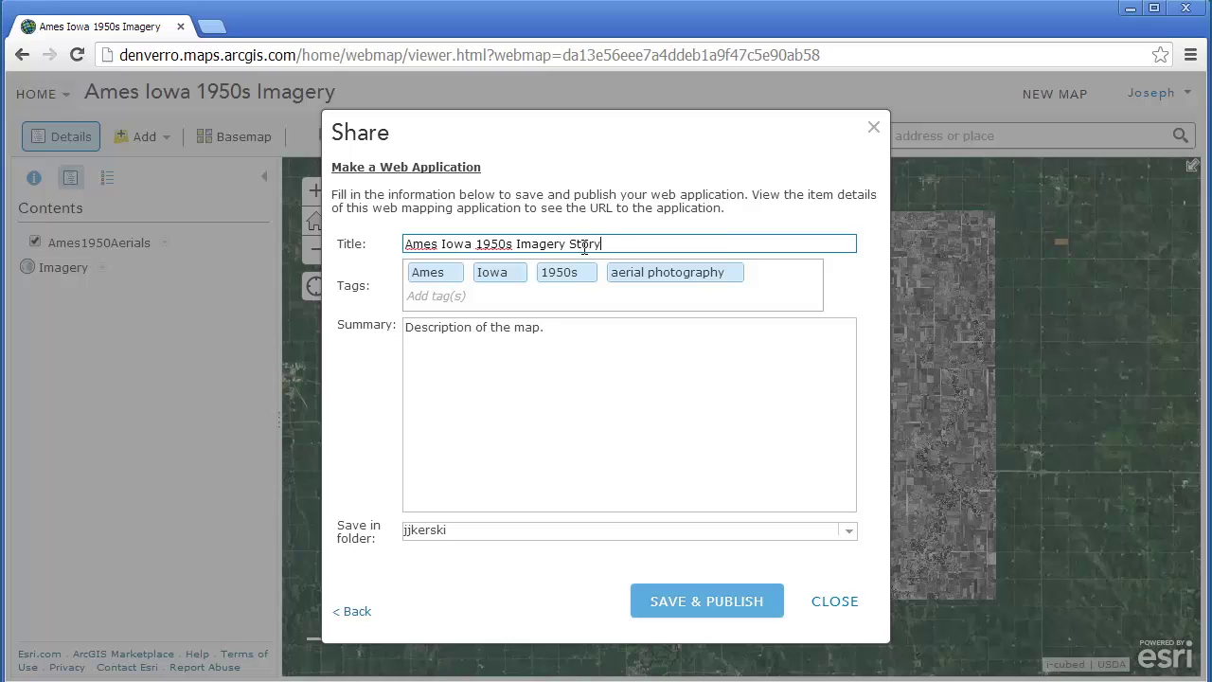
key(BackSpace)
text(wipe)
key(ctrl+a)
key(ctrl+c)
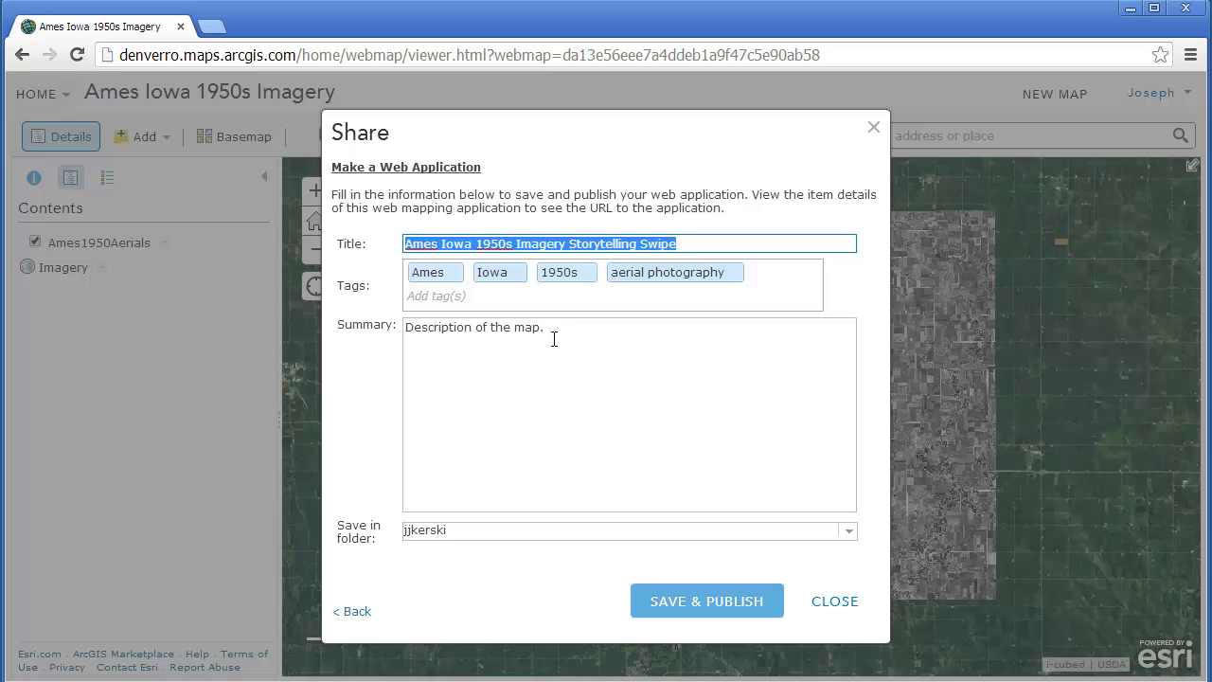
Replace the summary with the title, save and publish, and view the item.
click(554, 338)
key(ctrl+a)
key(ctrl+v)
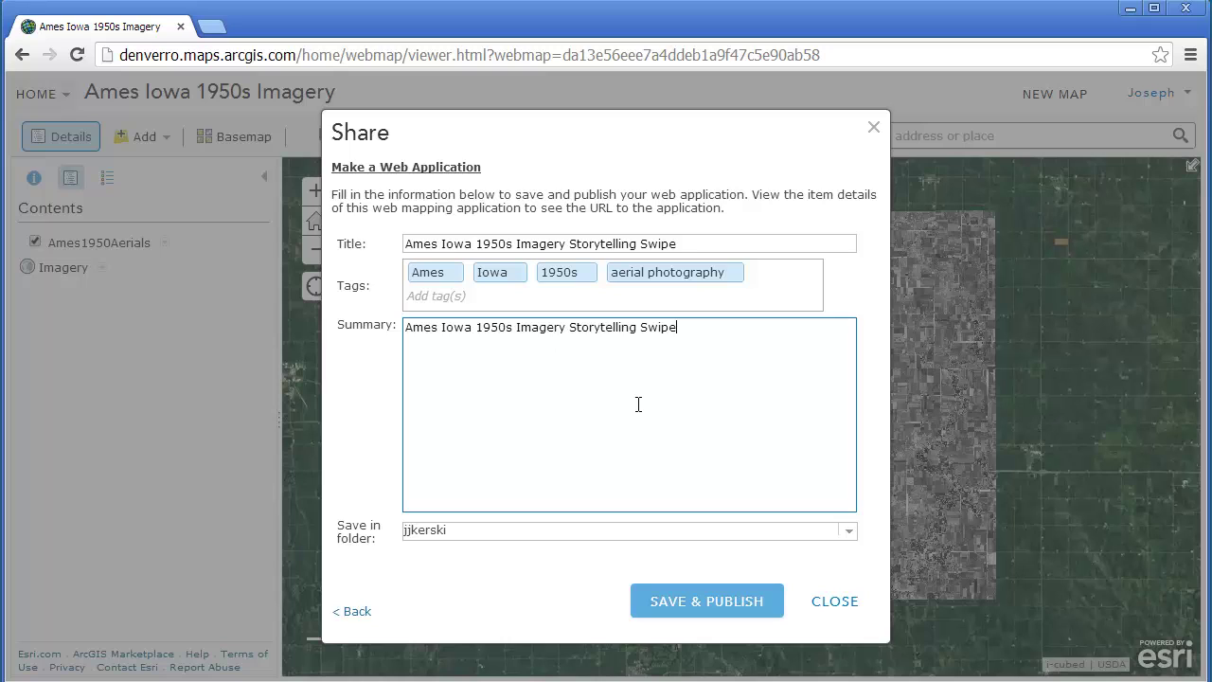
click(715, 616)
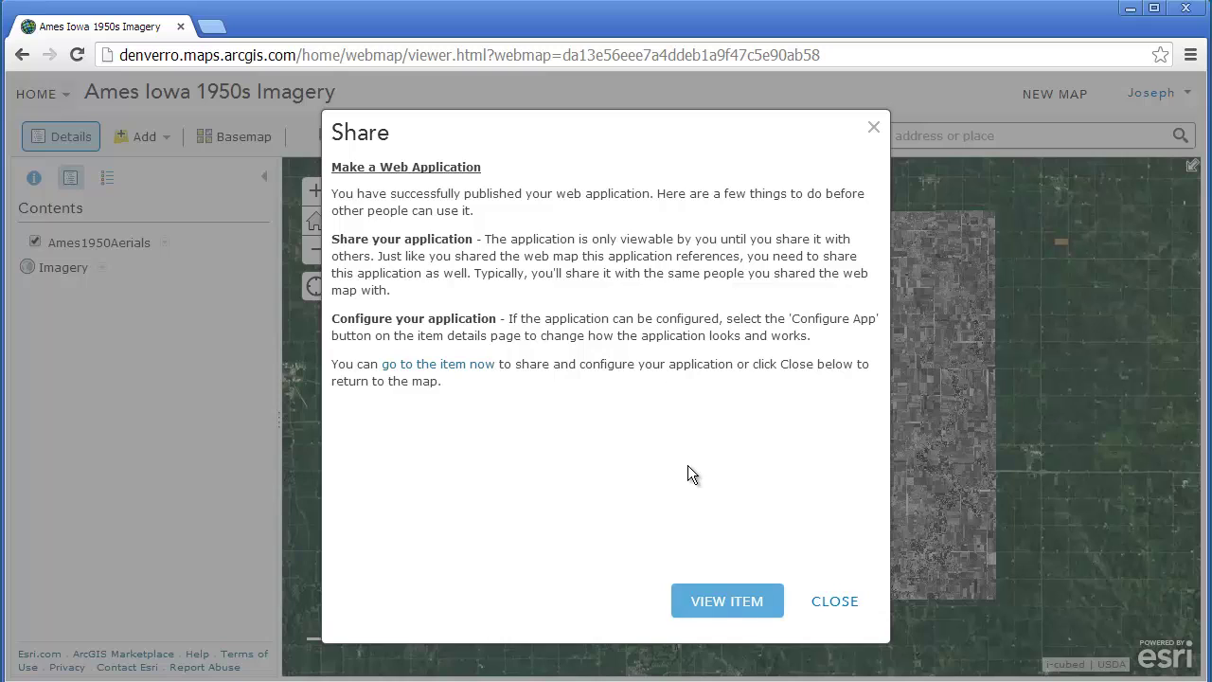
click(752, 599)
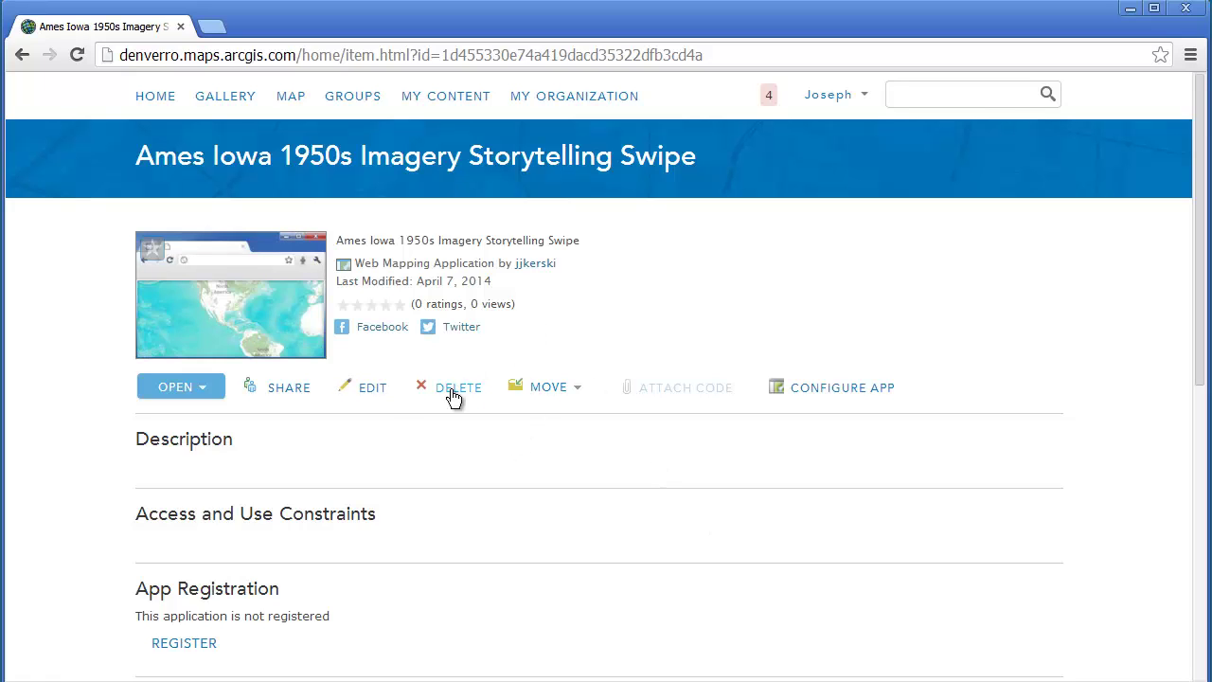
Set the item description to 'Ames Iowa 1950s Imagery Storytelling Swipe' and save.
click(373, 390)
triple_click(411, 308)
key(ctrl+c)
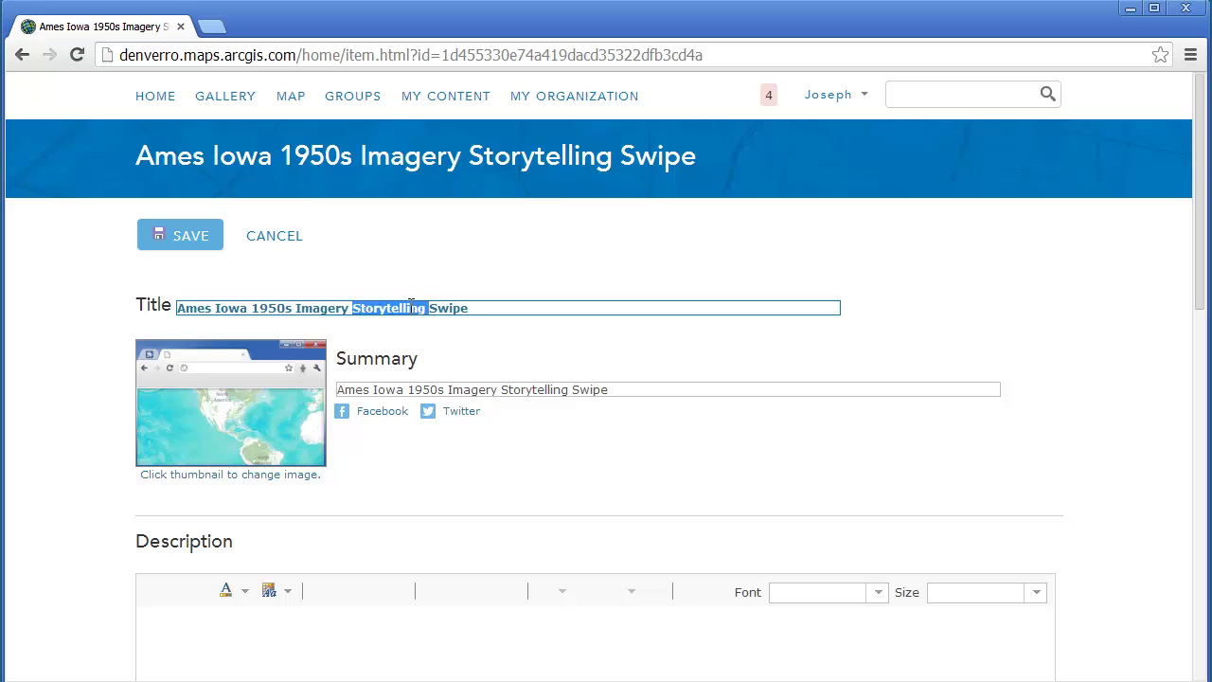
click(393, 616)
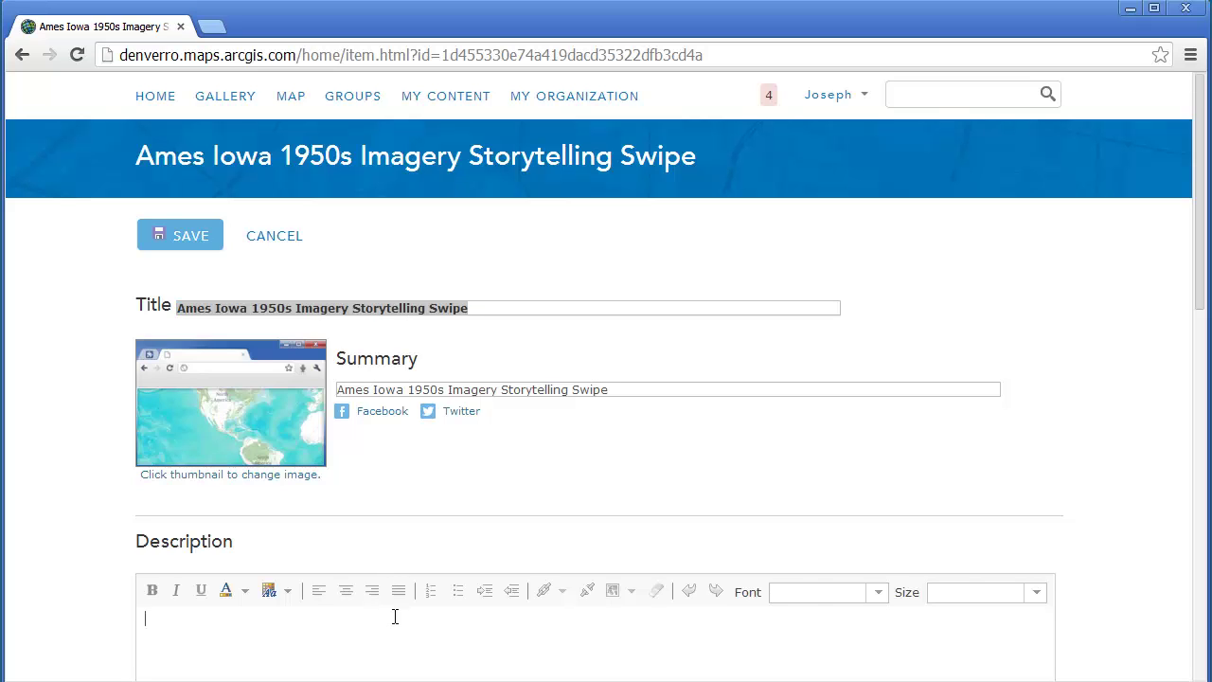
key(ctrl+v)
drag(1207, 313, 1207, 667)
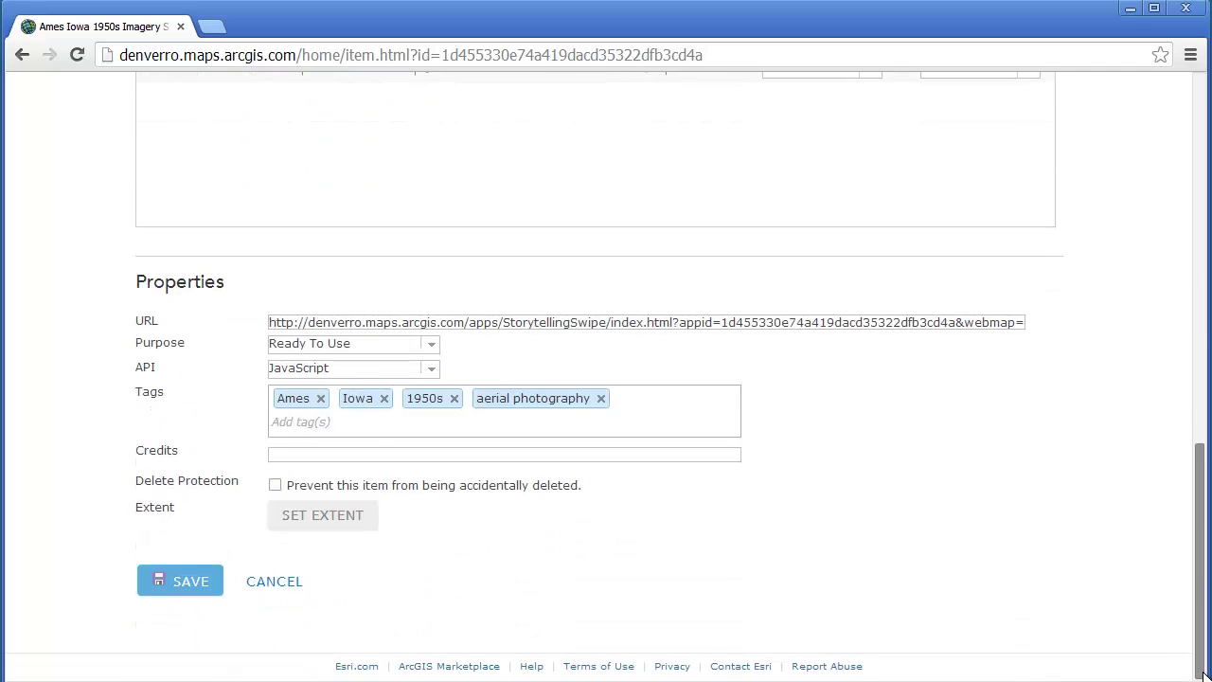
click(188, 591)
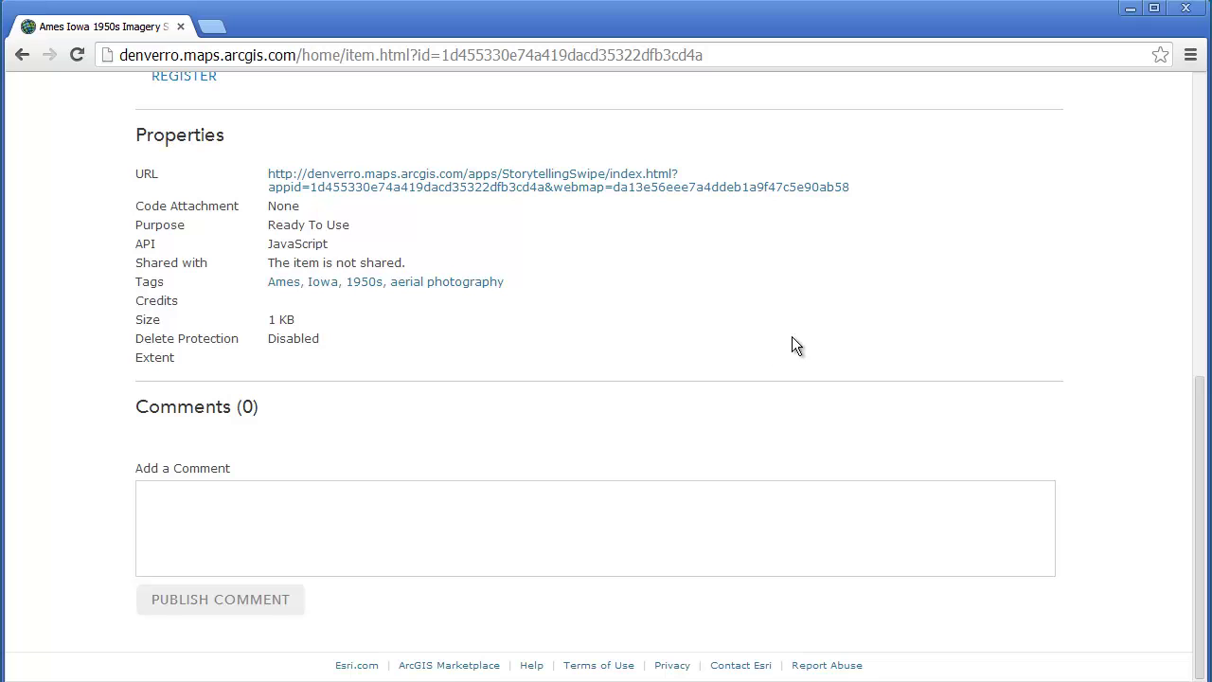
scroll(1203, 88, up, 5)
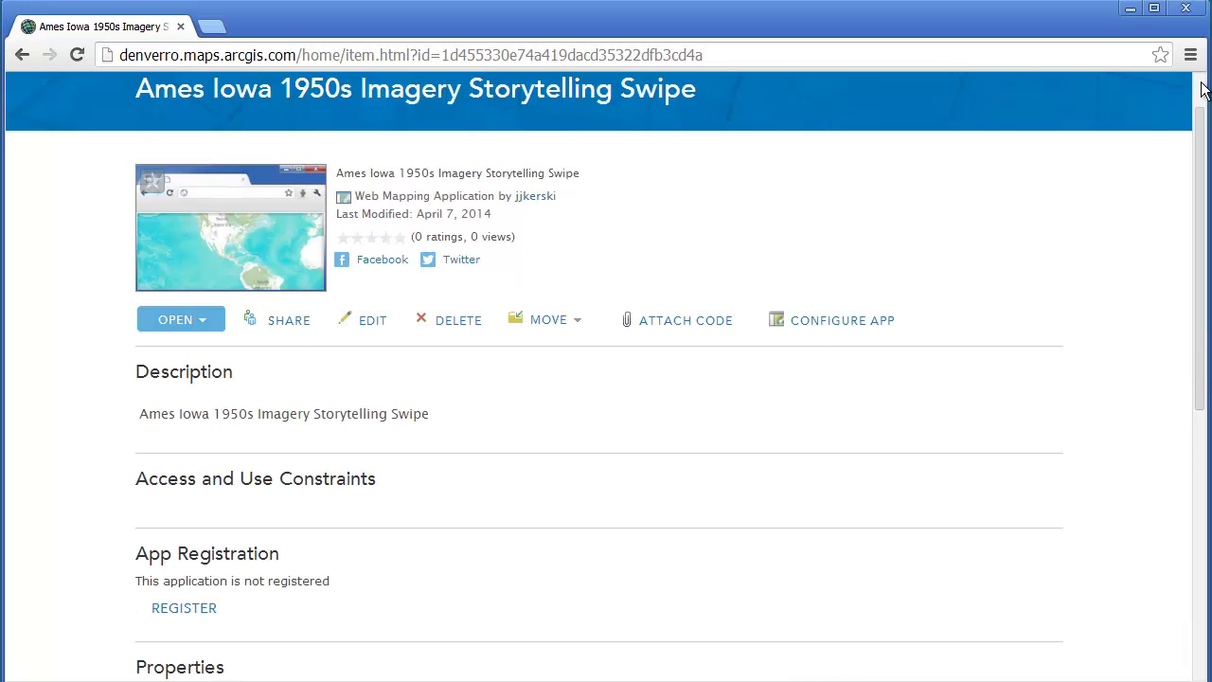
click(198, 323)
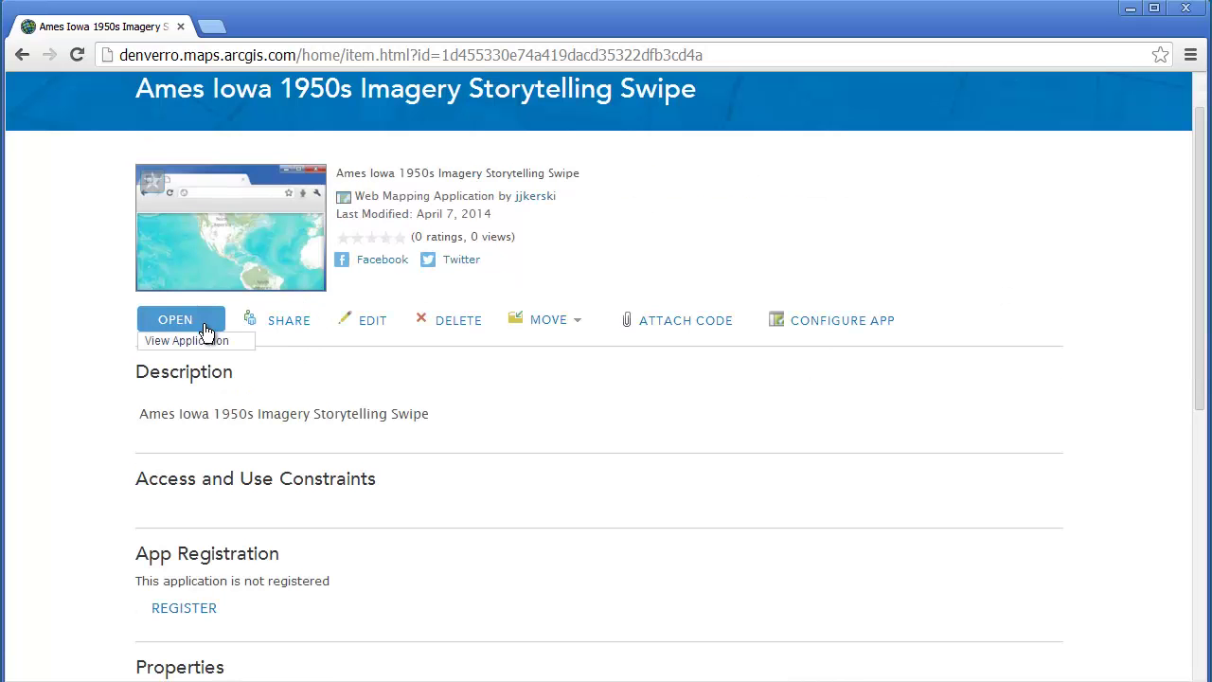
Launch the Swipe builder, keep the vertical bar on Ames1950Aerials, and disable the legend.
click(205, 341)
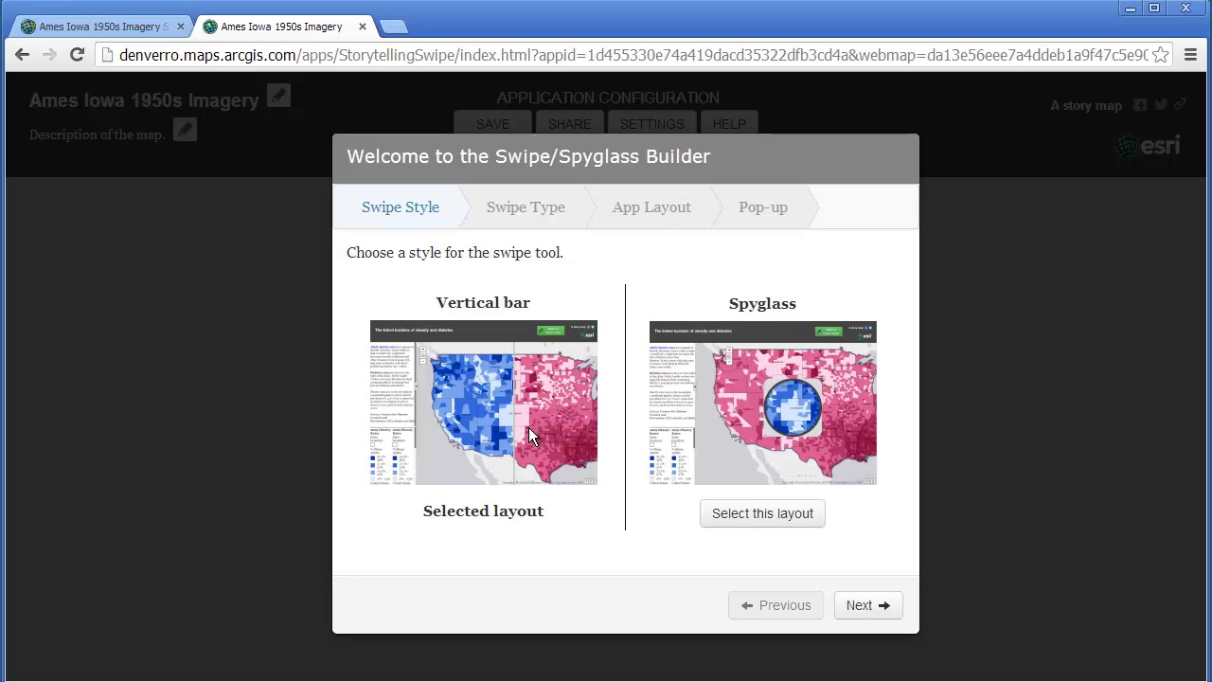
click(861, 603)
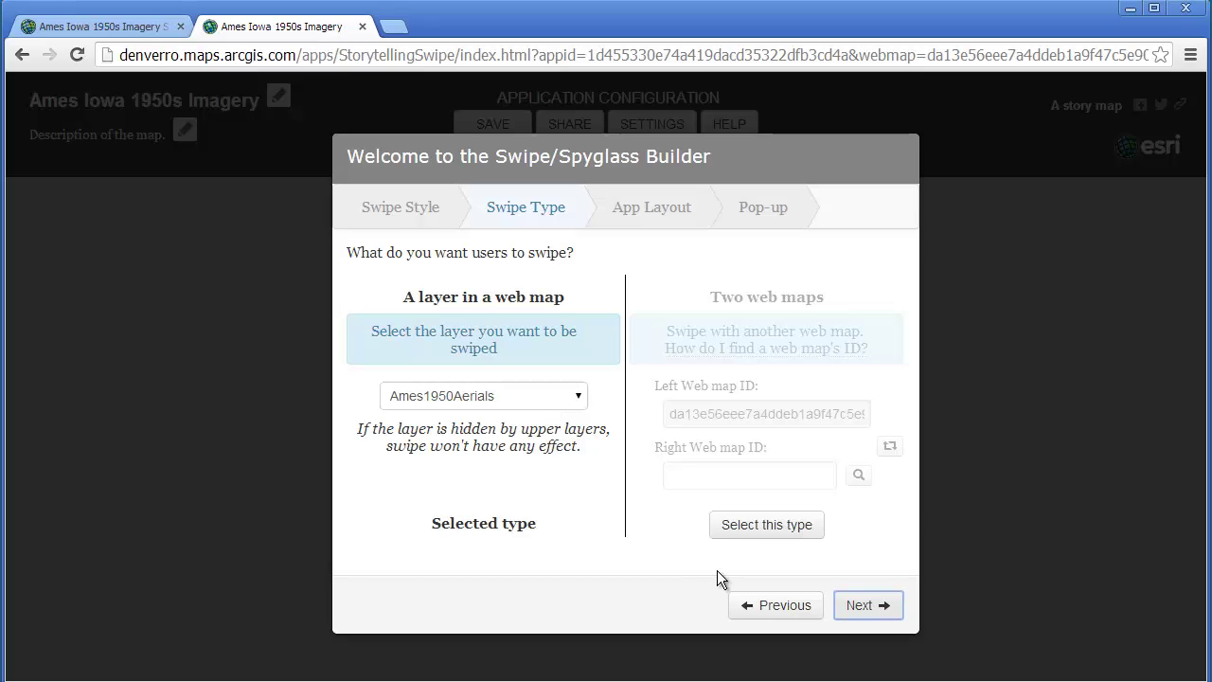
click(869, 610)
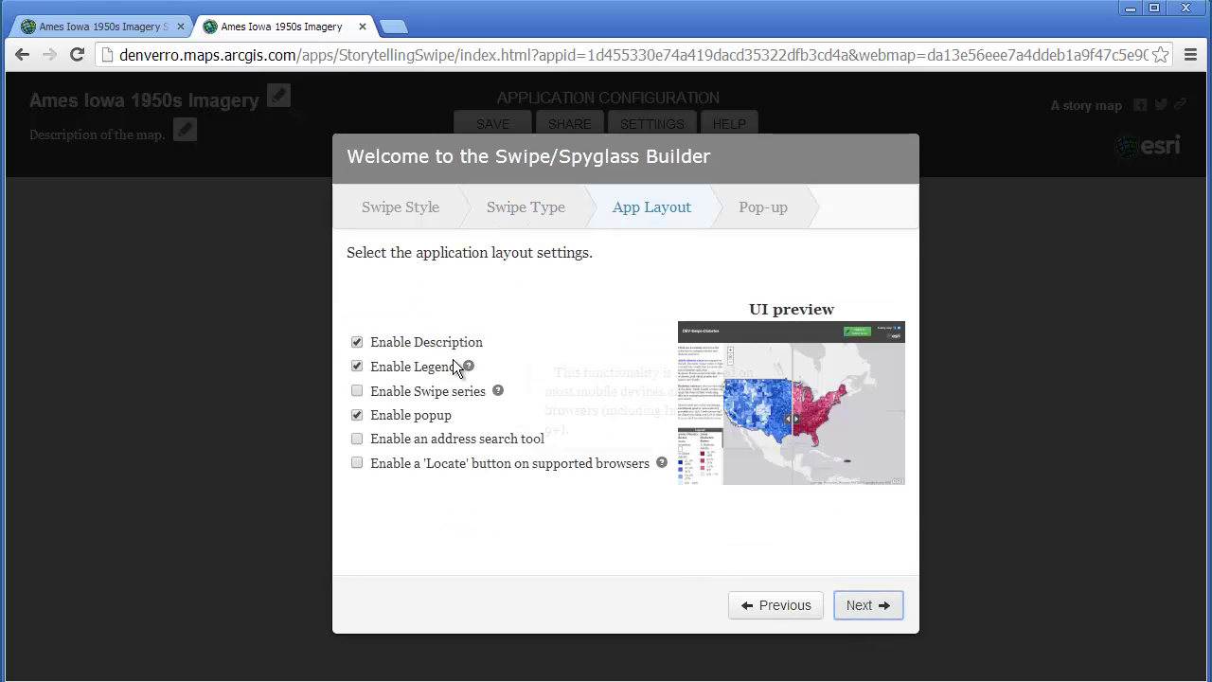
click(357, 366)
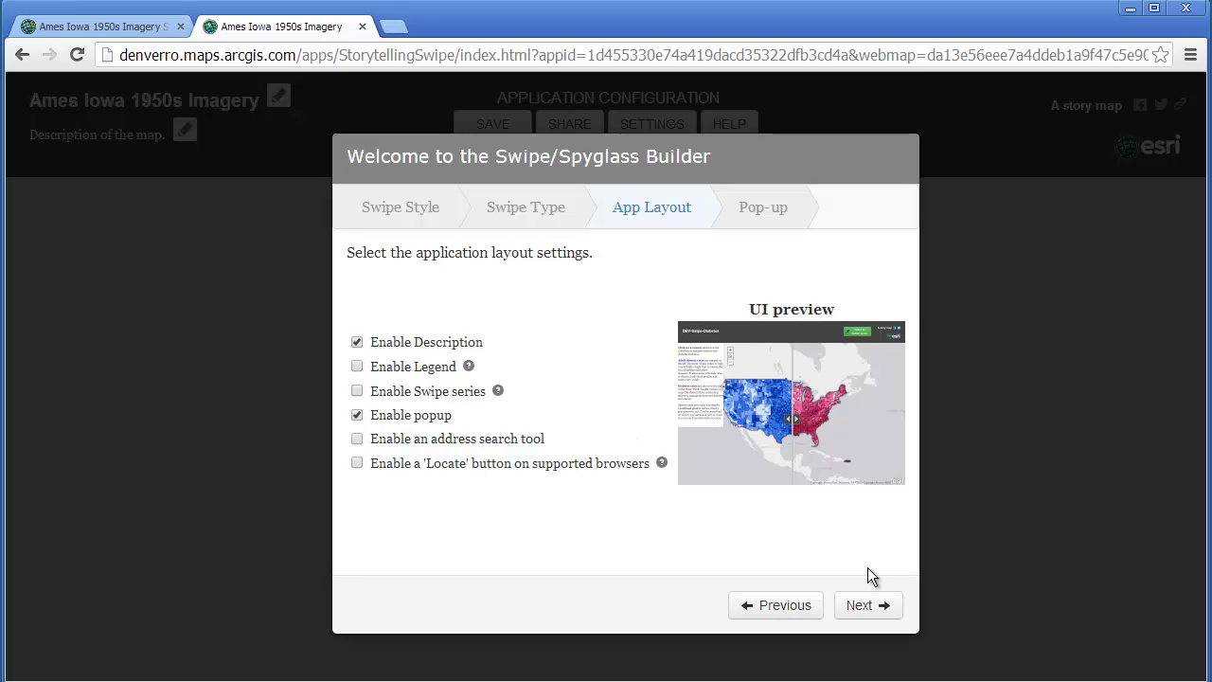
click(866, 612)
click(514, 410)
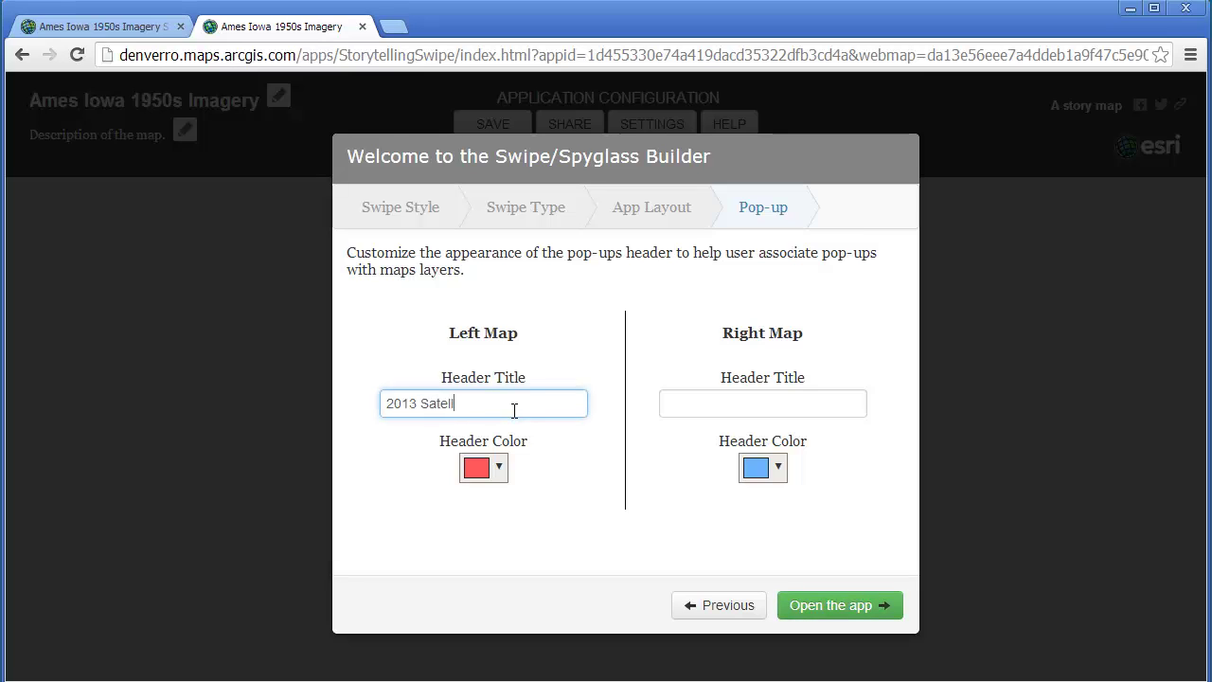
Title the pop-up headers '2013 Satellite Imagery' (left) and '1950s Aerial Photography' (right), then open the app.
text(2013 Satellite Imagery)
key(Tab)
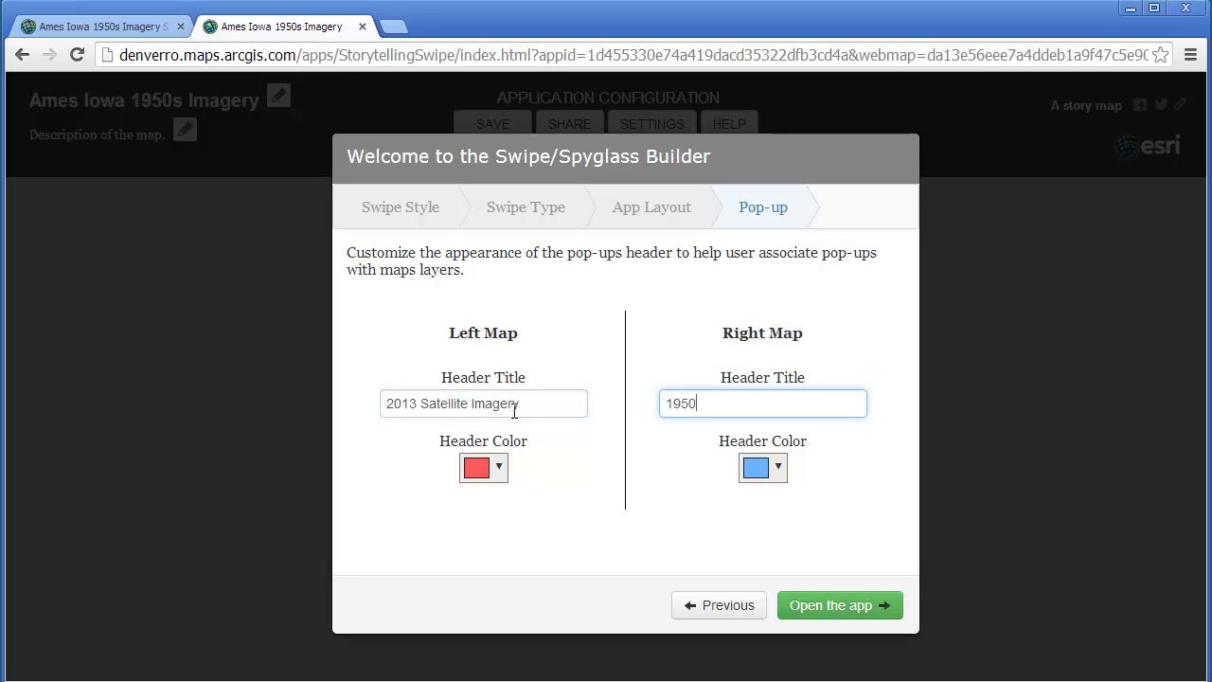
text(1950s Aerial Photography)
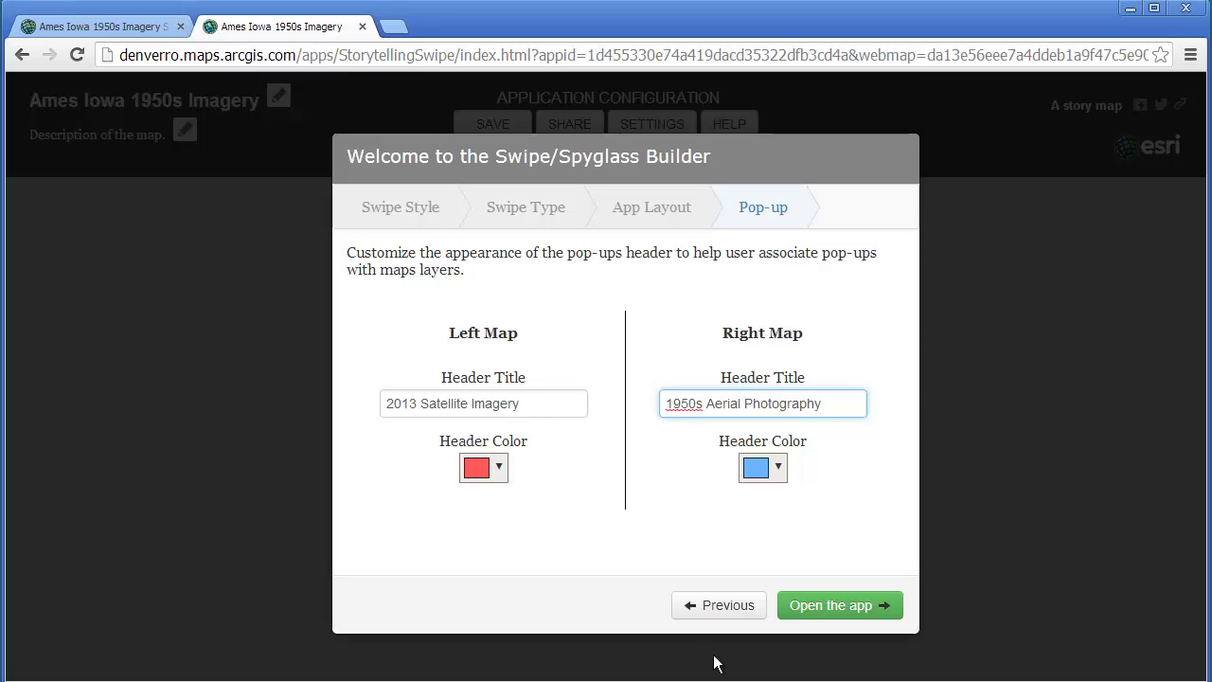
click(822, 600)
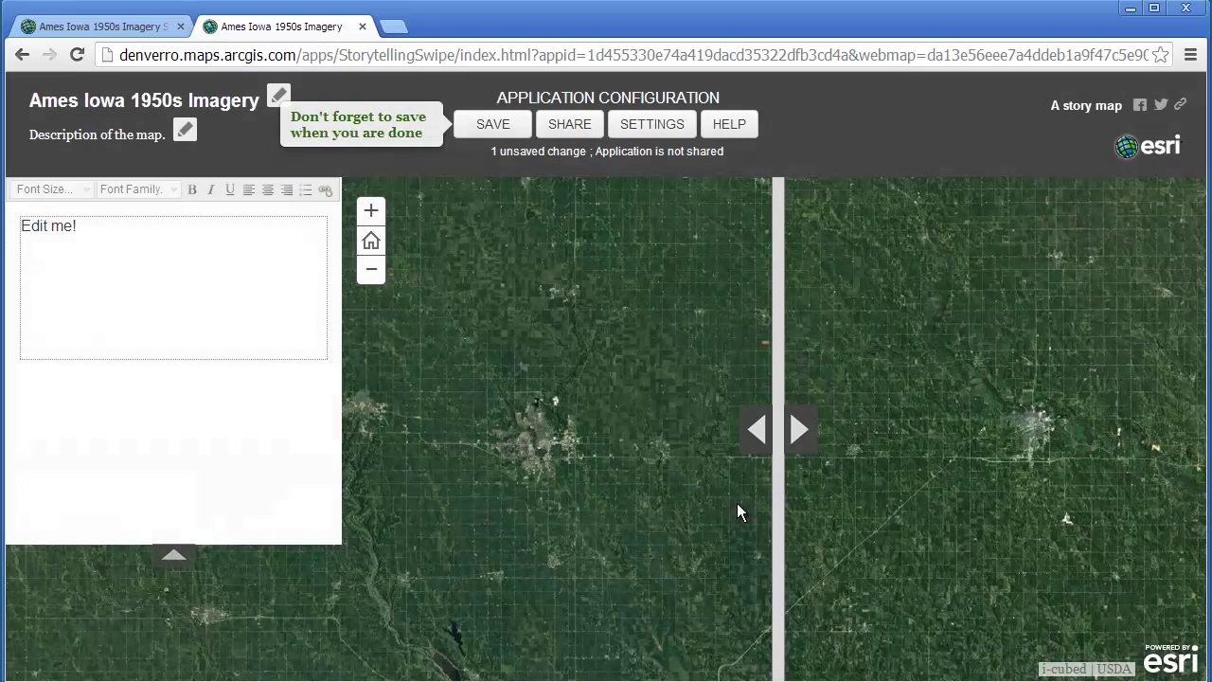
Replace 'Edit me!' with 'Left side = 2013 Satellite Imagery' and 'Right side = 1950s Aerial Photography'.
drag(785, 444, 567, 434)
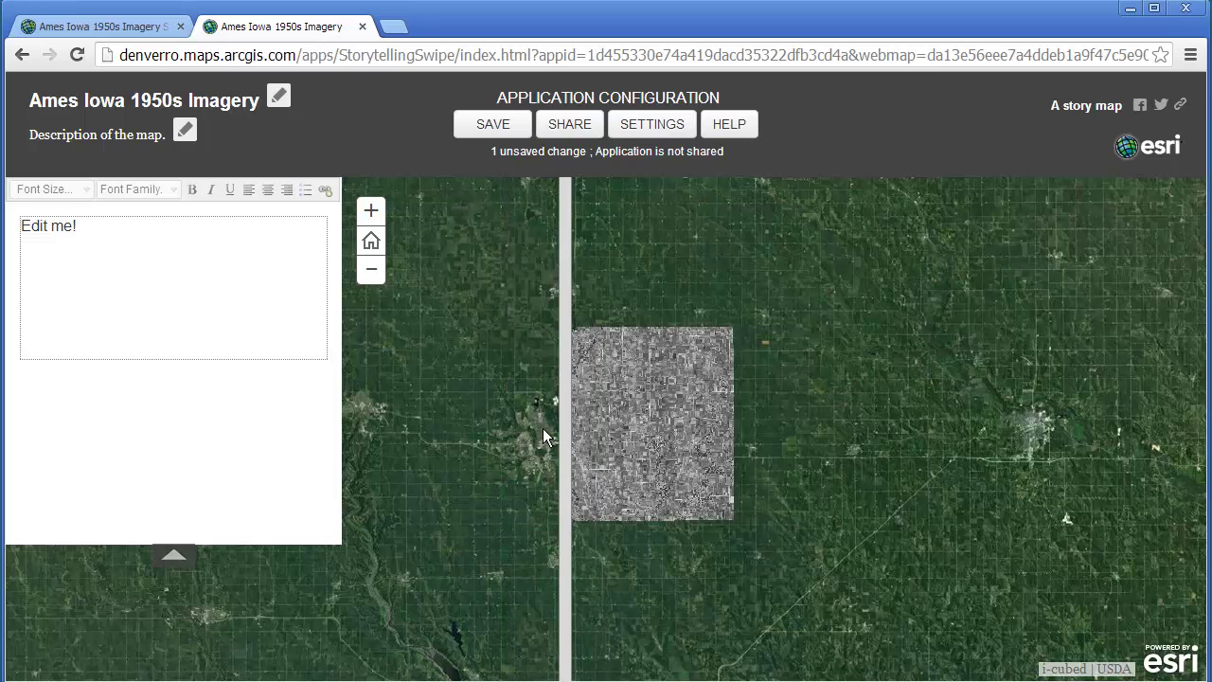
click(64, 224)
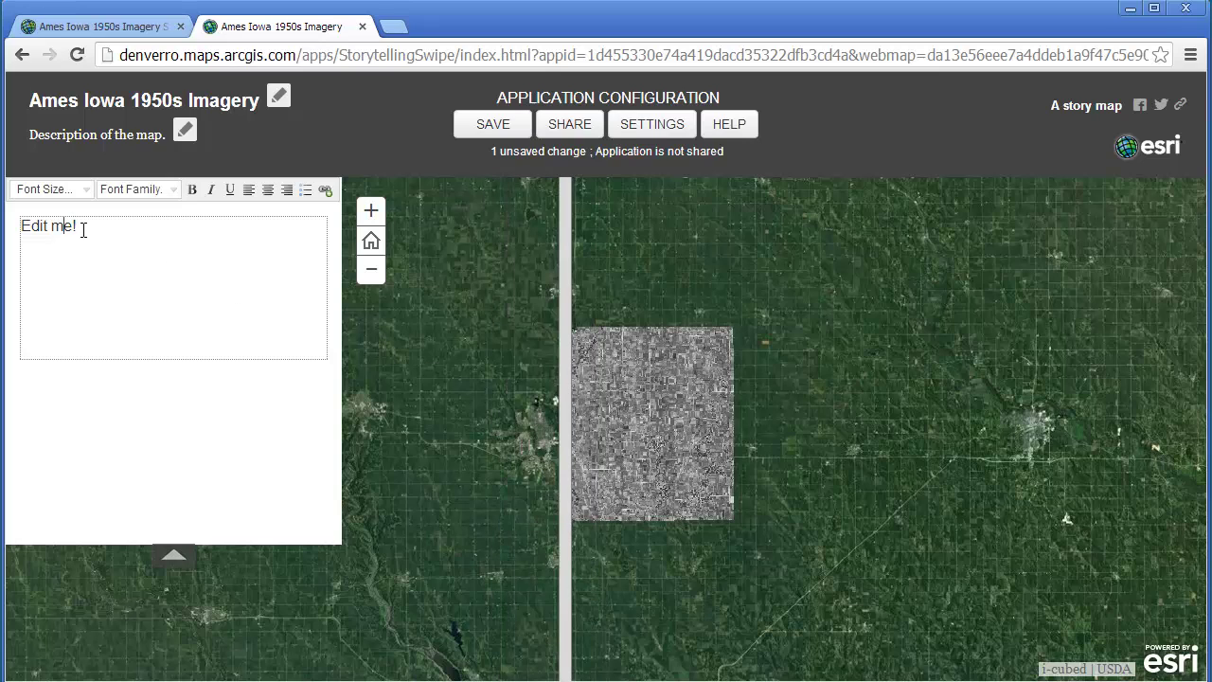
triple_click(84, 230)
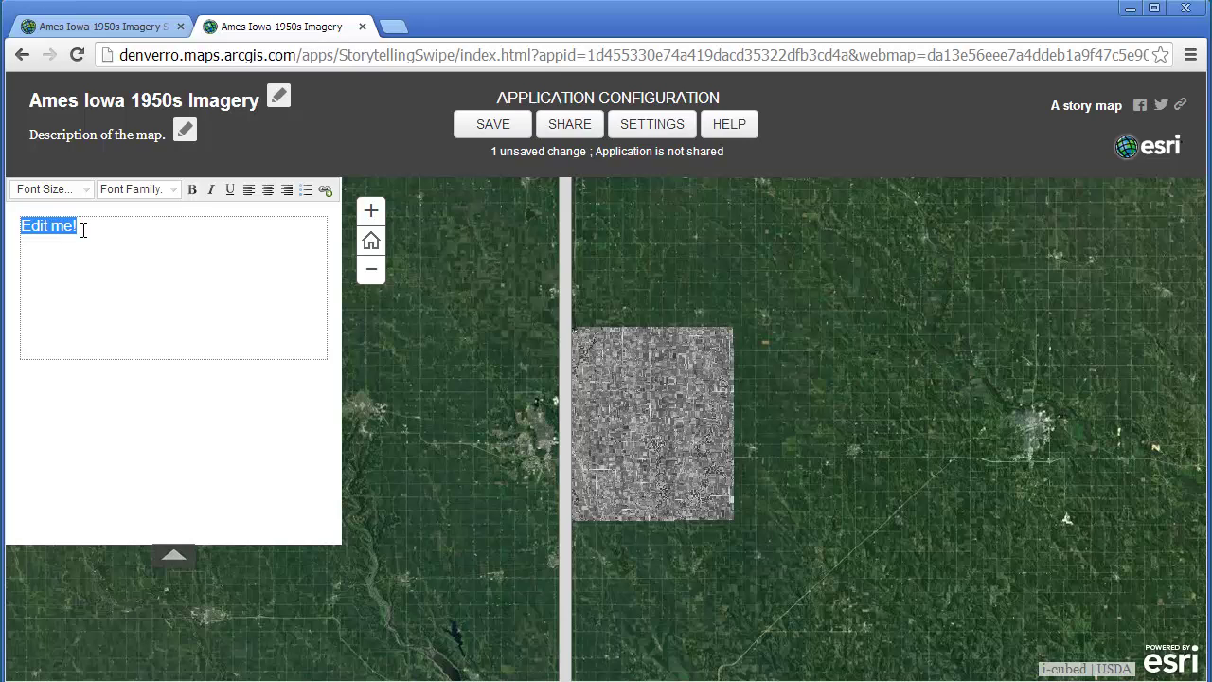
text(Left side: 2013 Satellite)
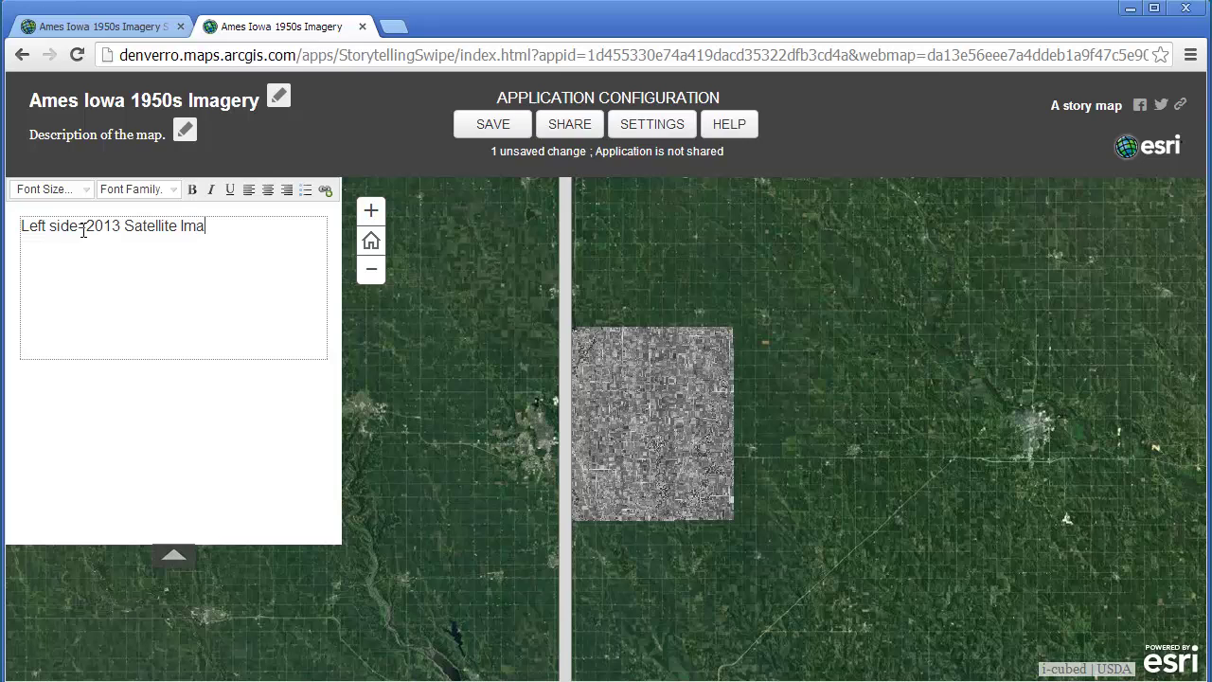
key(ctrl+l)
click(83, 235)
text(Right side =)
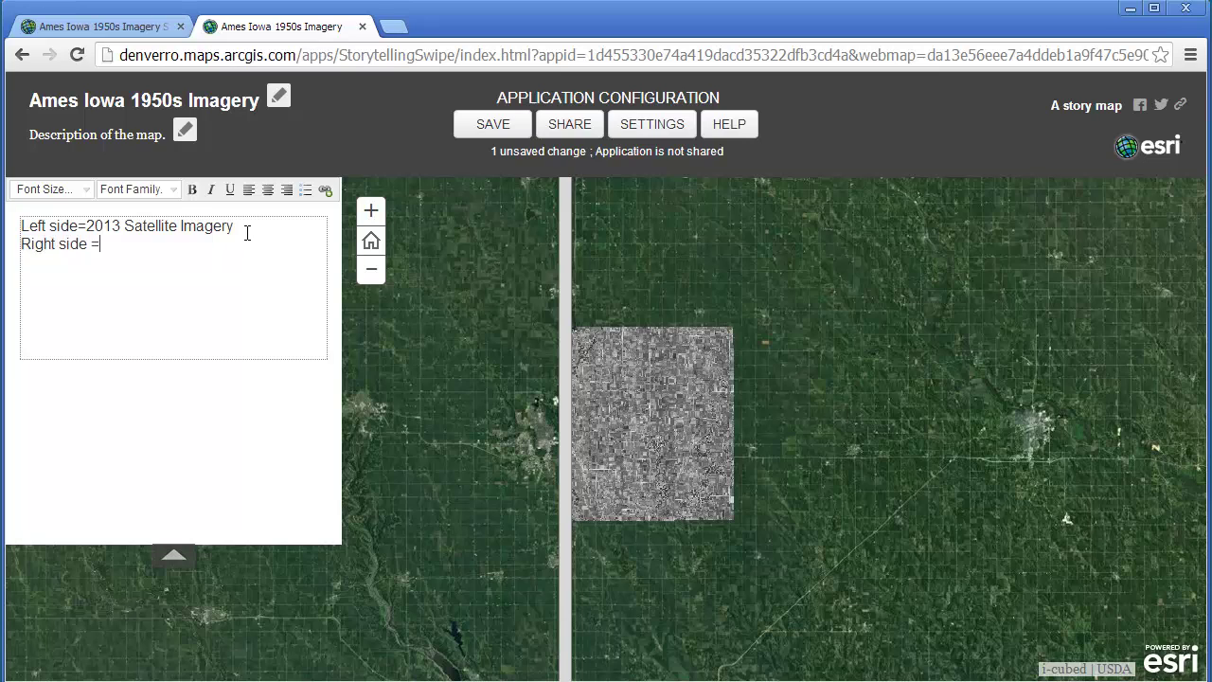
text( 1950s Aerial Photography)
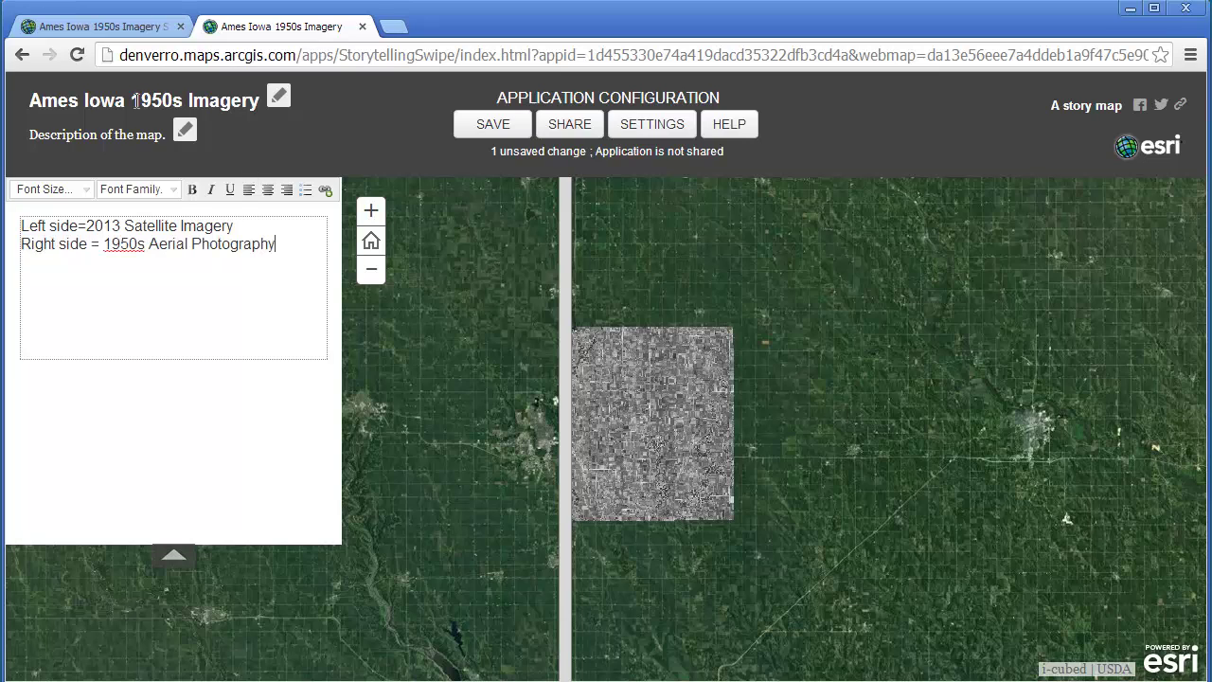
Change the map description to '1950s Aerial Imagery with 2013 Satellite Imagery' and save the app.
click(128, 132)
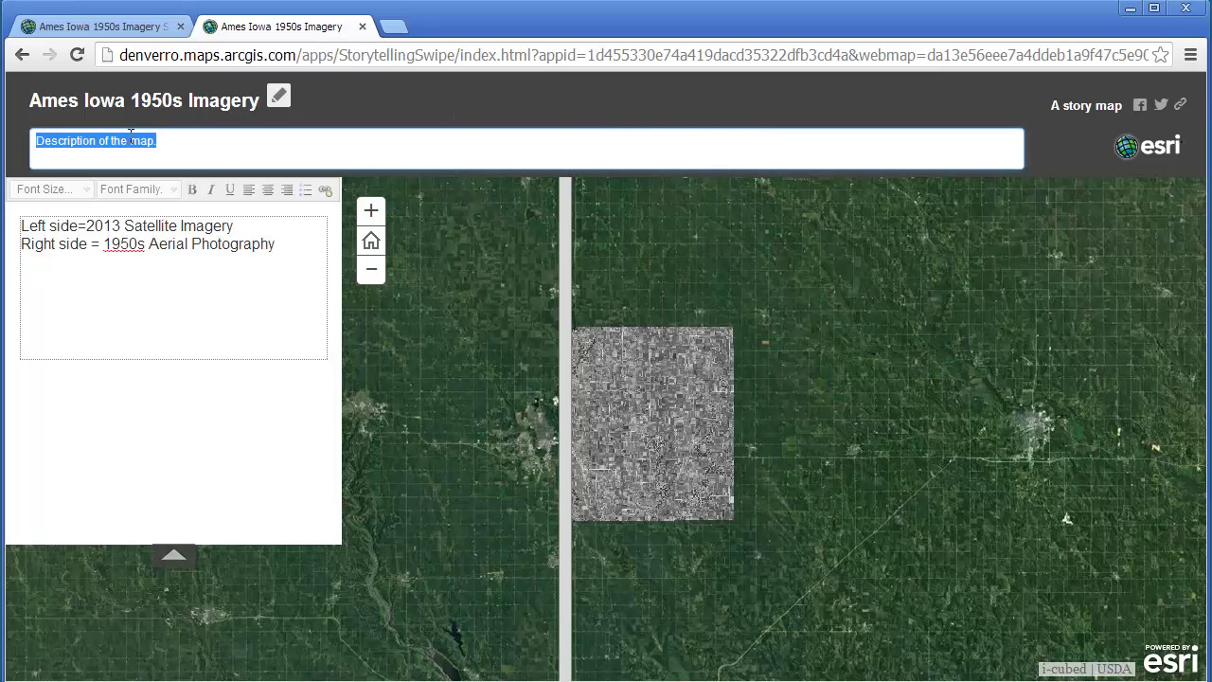
text(1950s)
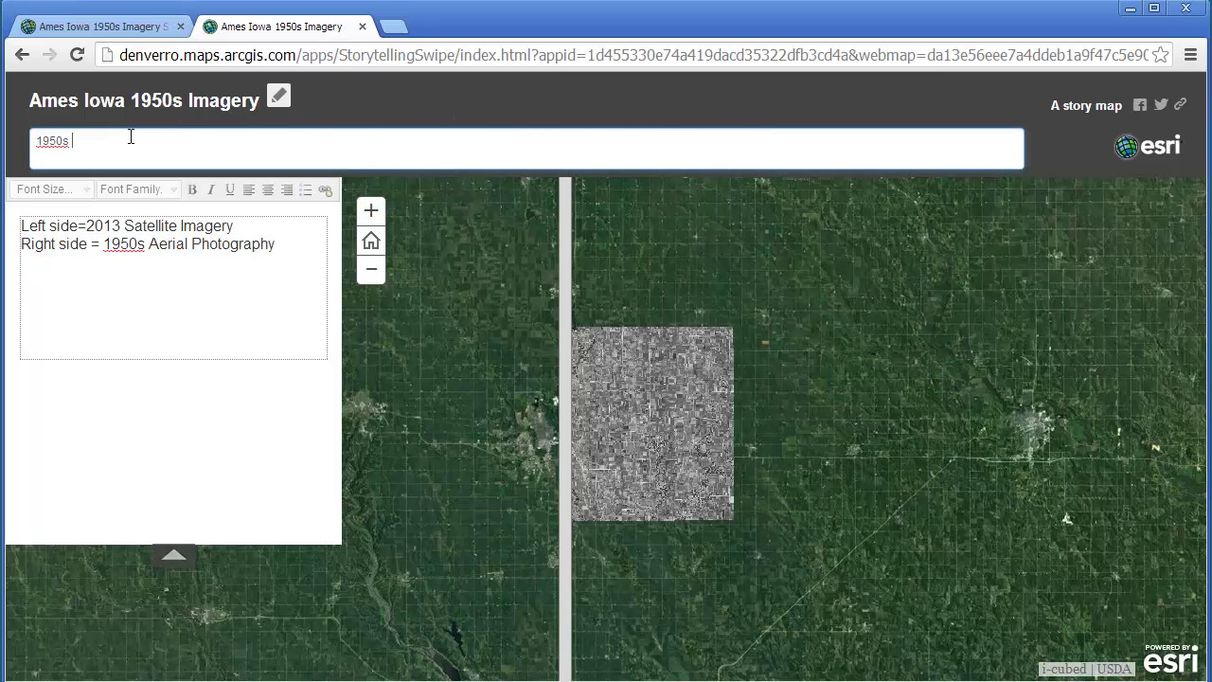
text( Aerial Imagery with 2013 Satellite Imagery)
key(Return)
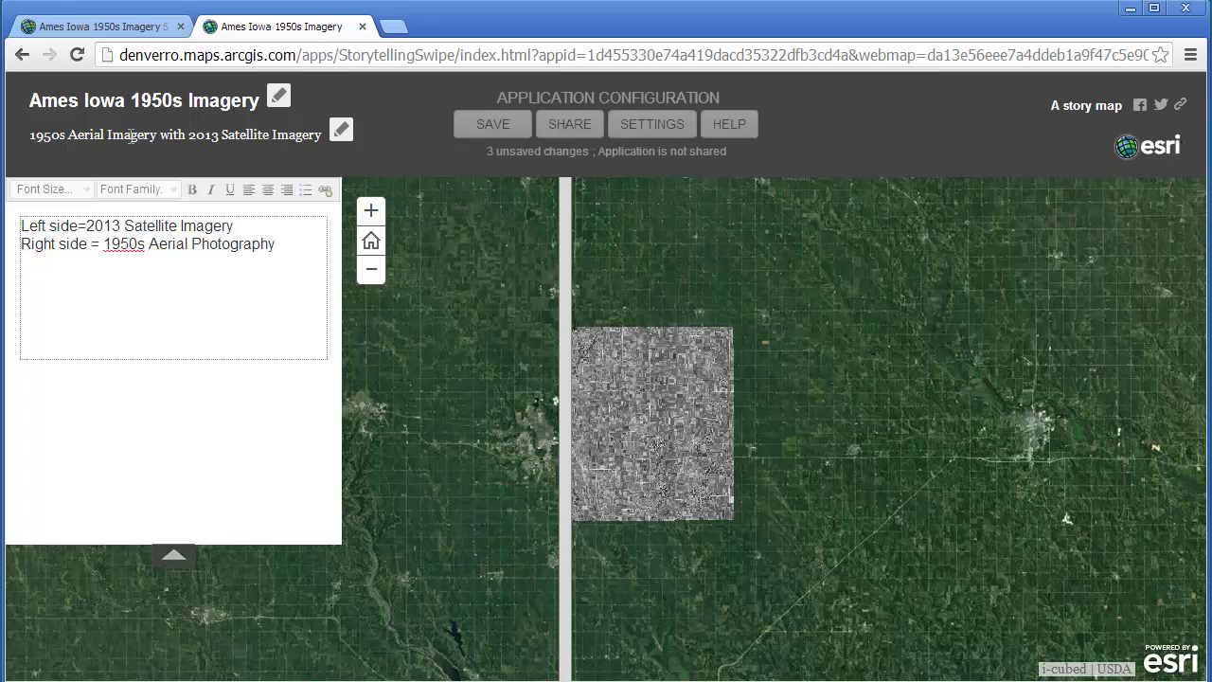
click(493, 122)
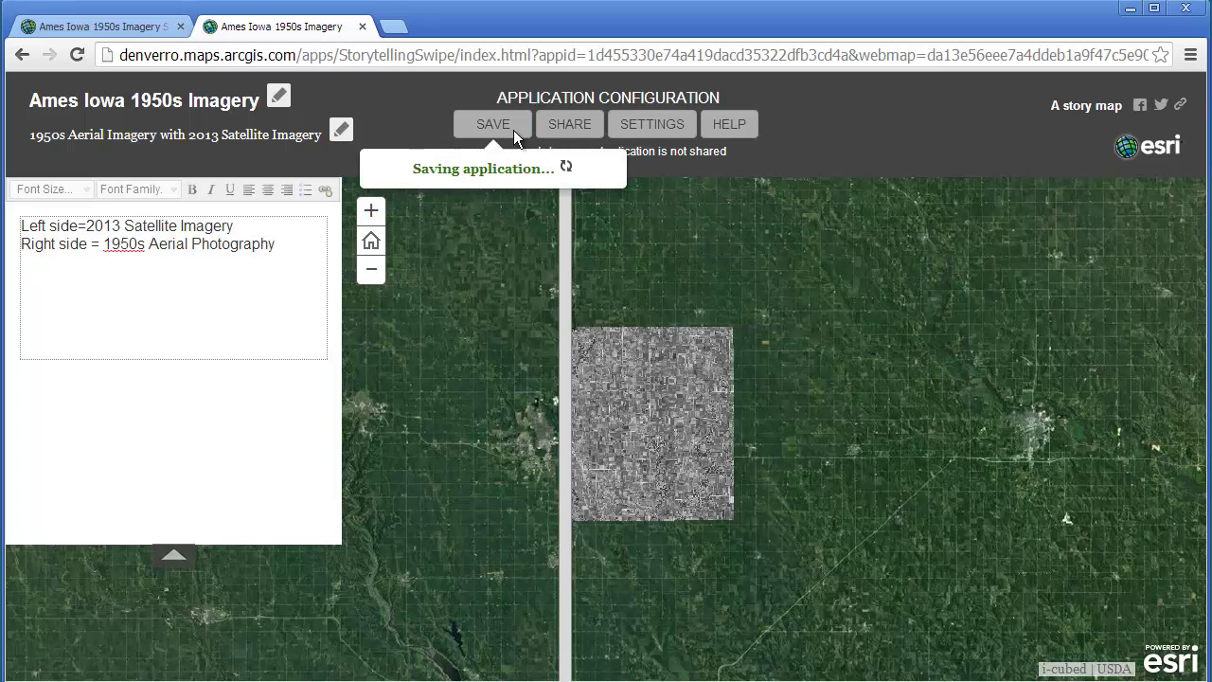
drag(564, 398, 511, 380)
Zoom and pan to frame Ames town and airport, then save with this view.
drag(598, 402, 447, 481)
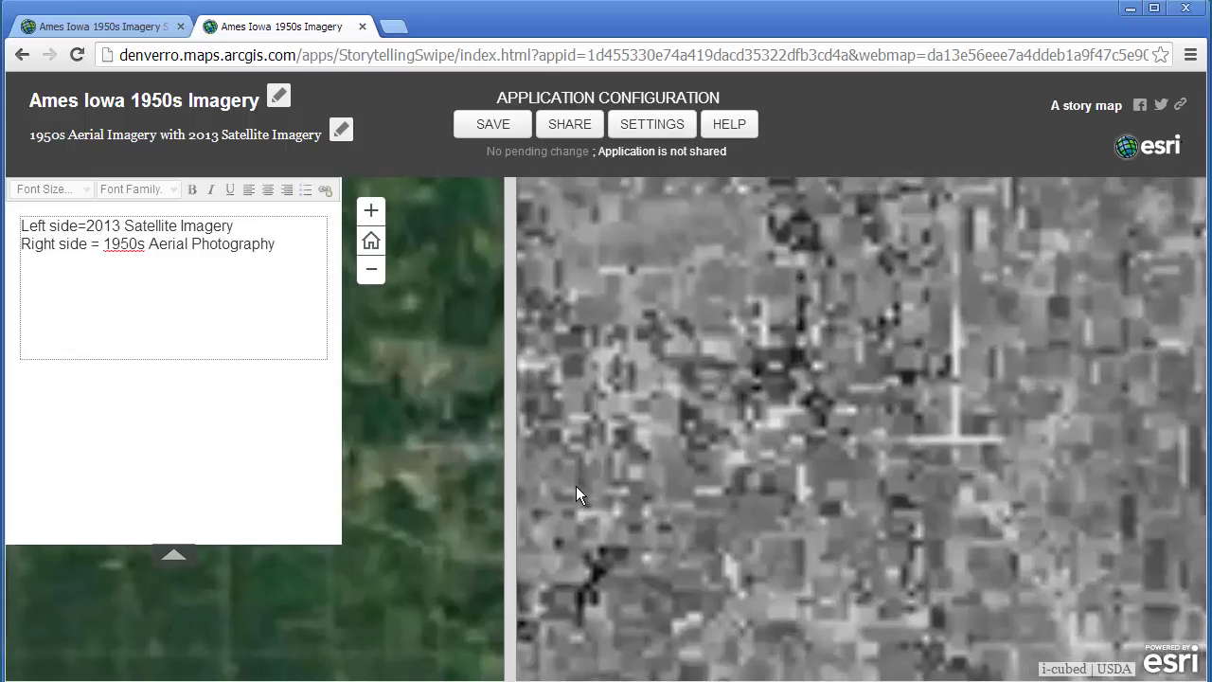
drag(685, 485, 300, 358)
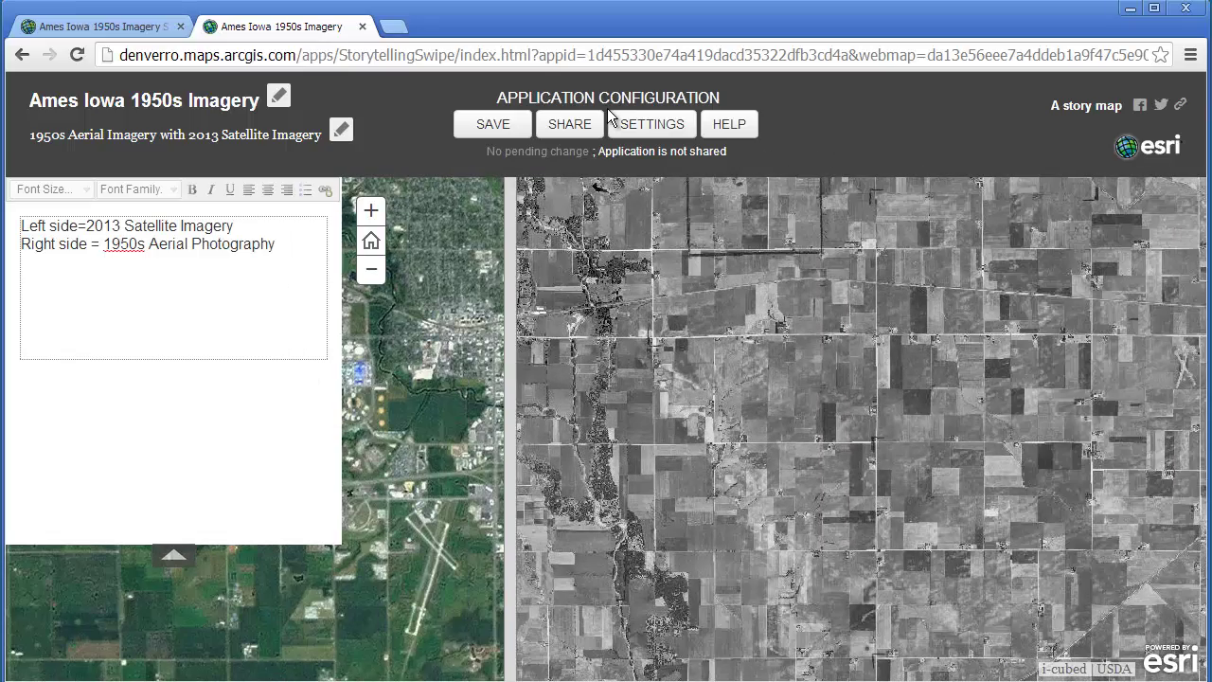
click(482, 130)
Collapse the description panel and swipe across a closer, centered view of Ames.
click(175, 558)
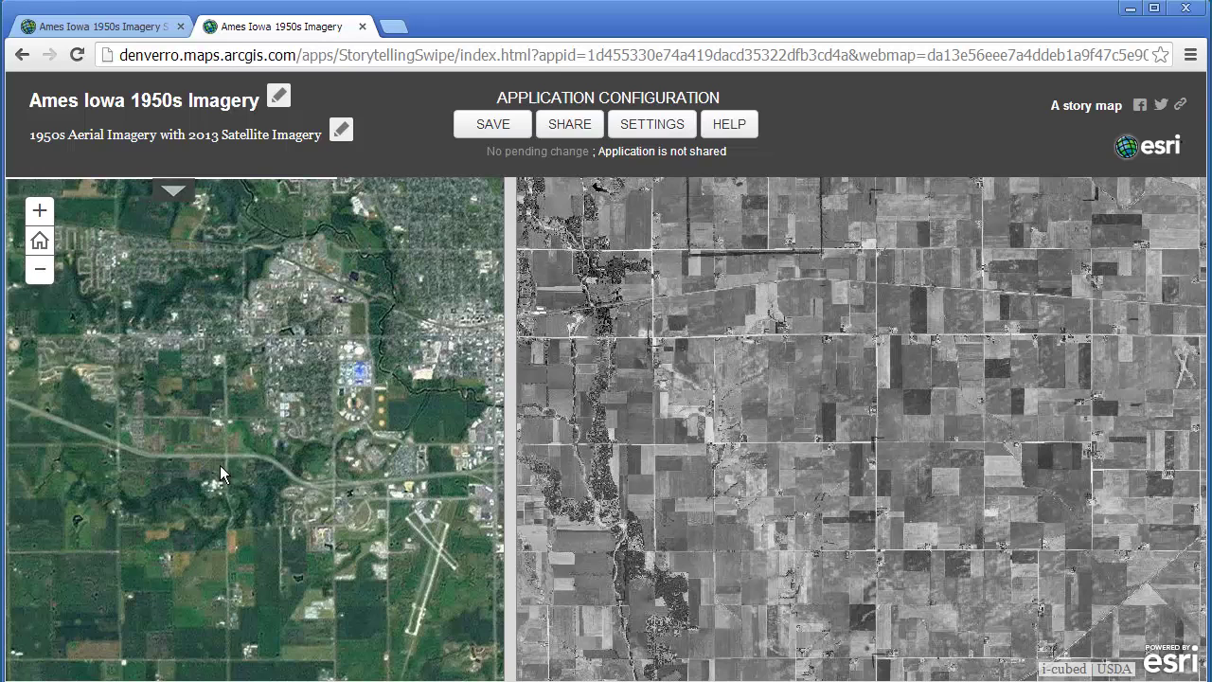
drag(509, 431, 564, 454)
drag(367, 491, 769, 469)
scroll(706, 428, up, 1)
drag(705, 425, 715, 539)
drag(768, 422, 602, 442)
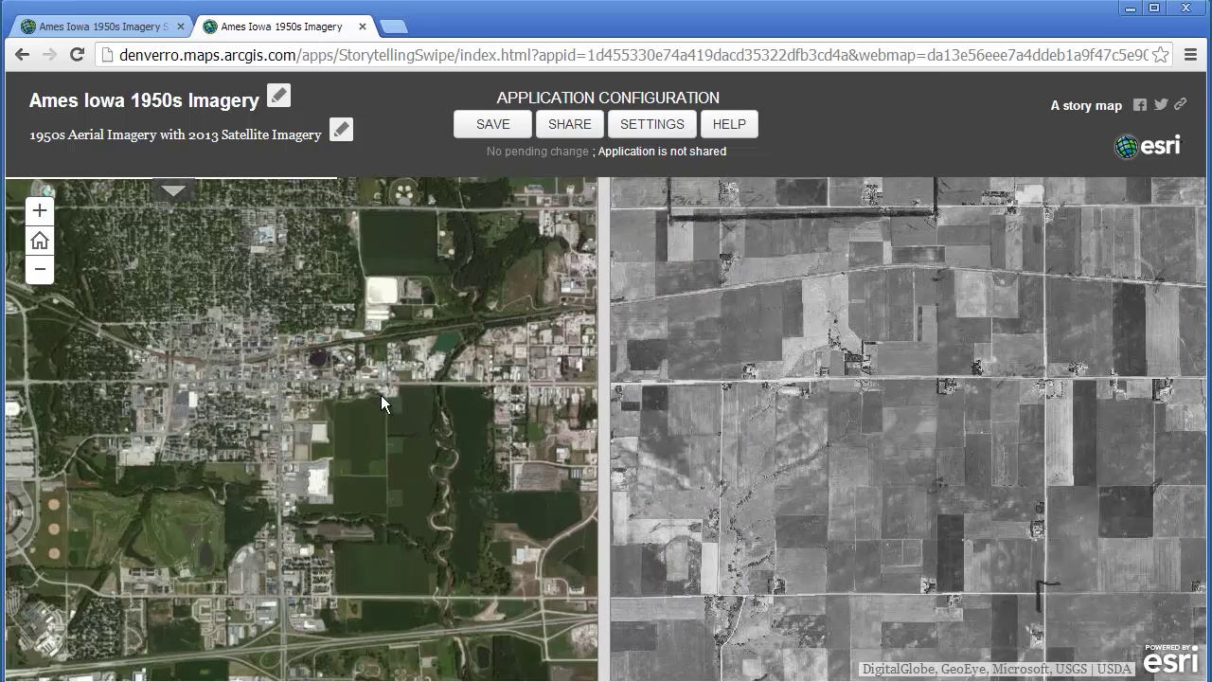
Pan both synced maps across Ames toward the farmland and newer subdivisions.
drag(411, 422, 567, 495)
drag(425, 443, 490, 521)
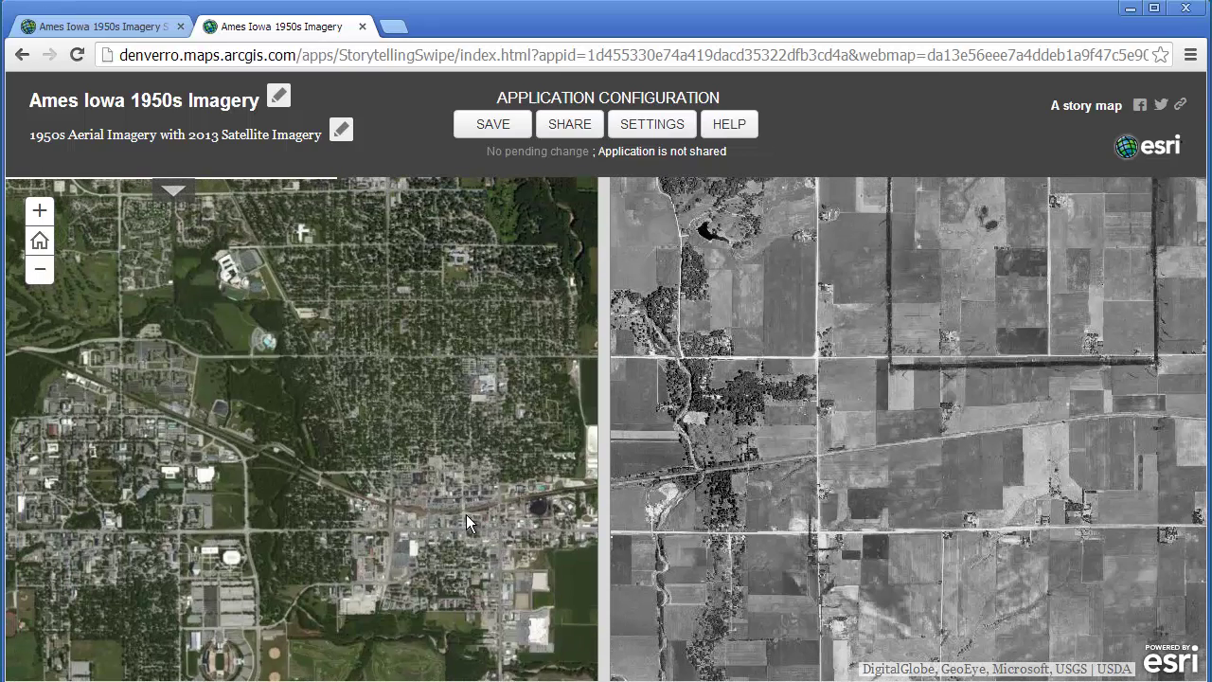
drag(402, 379, 358, 429)
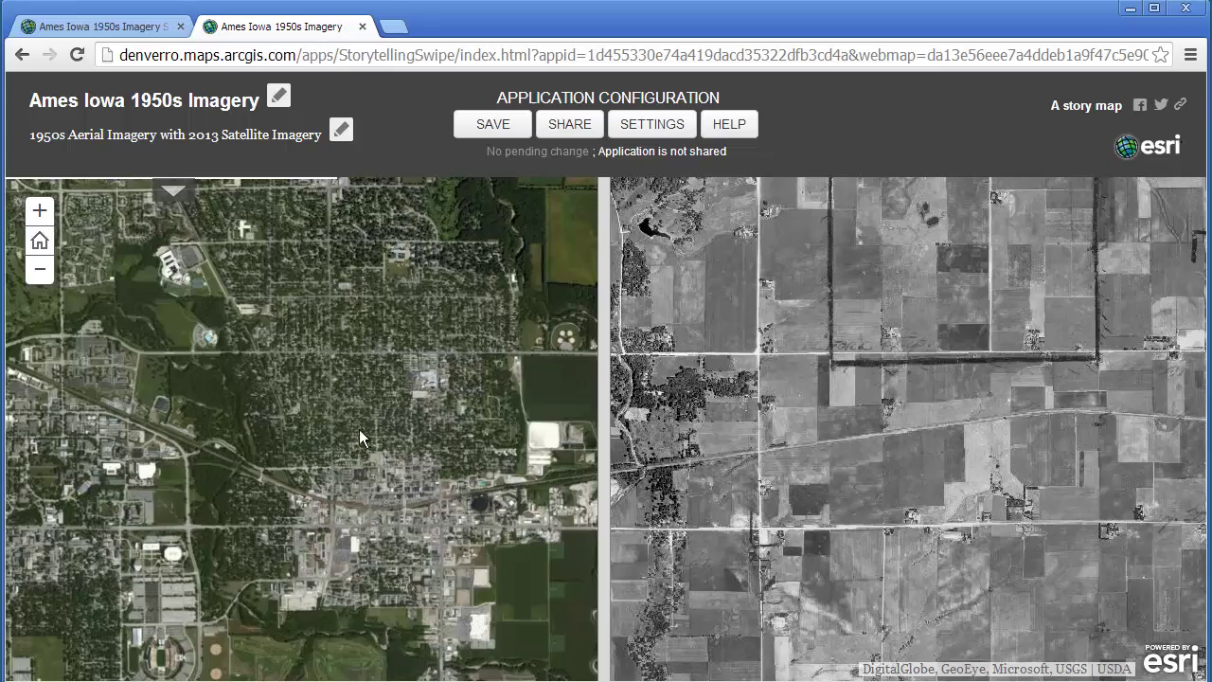
drag(357, 323, 378, 377)
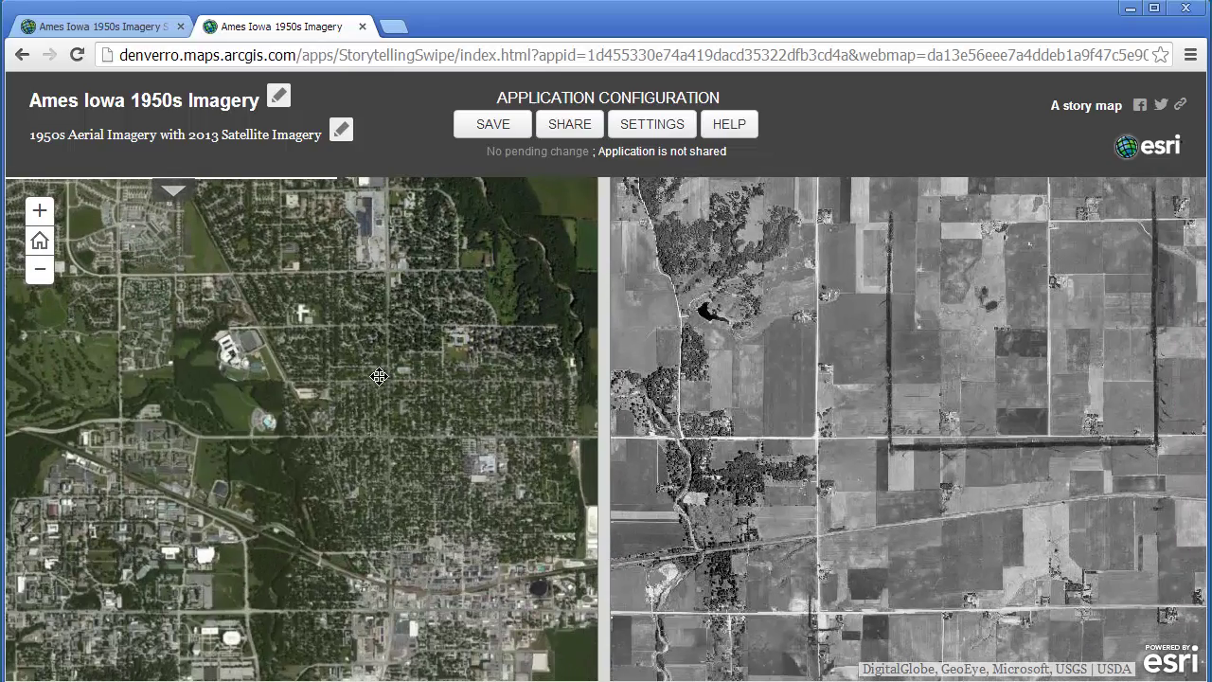
drag(418, 455, 472, 343)
drag(301, 415, 418, 391)
drag(330, 509, 418, 485)
drag(394, 363, 565, 369)
drag(356, 432, 401, 401)
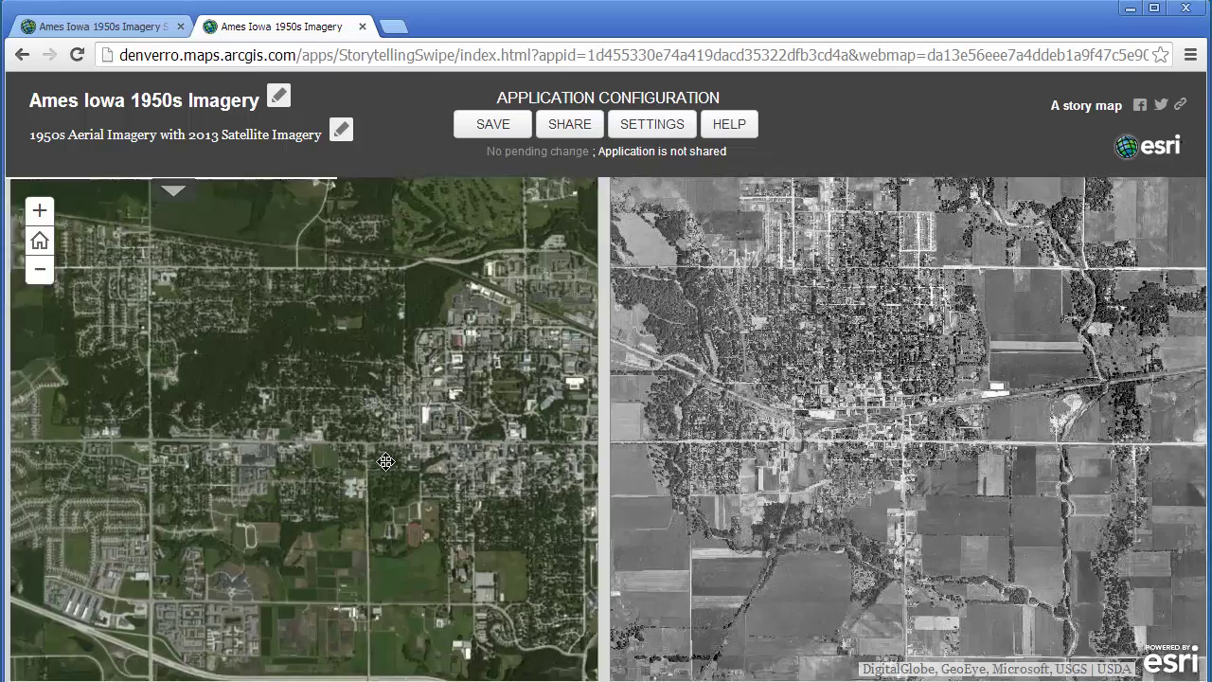
drag(428, 488, 144, 474)
drag(660, 524, 967, 530)
drag(909, 486, 1079, 525)
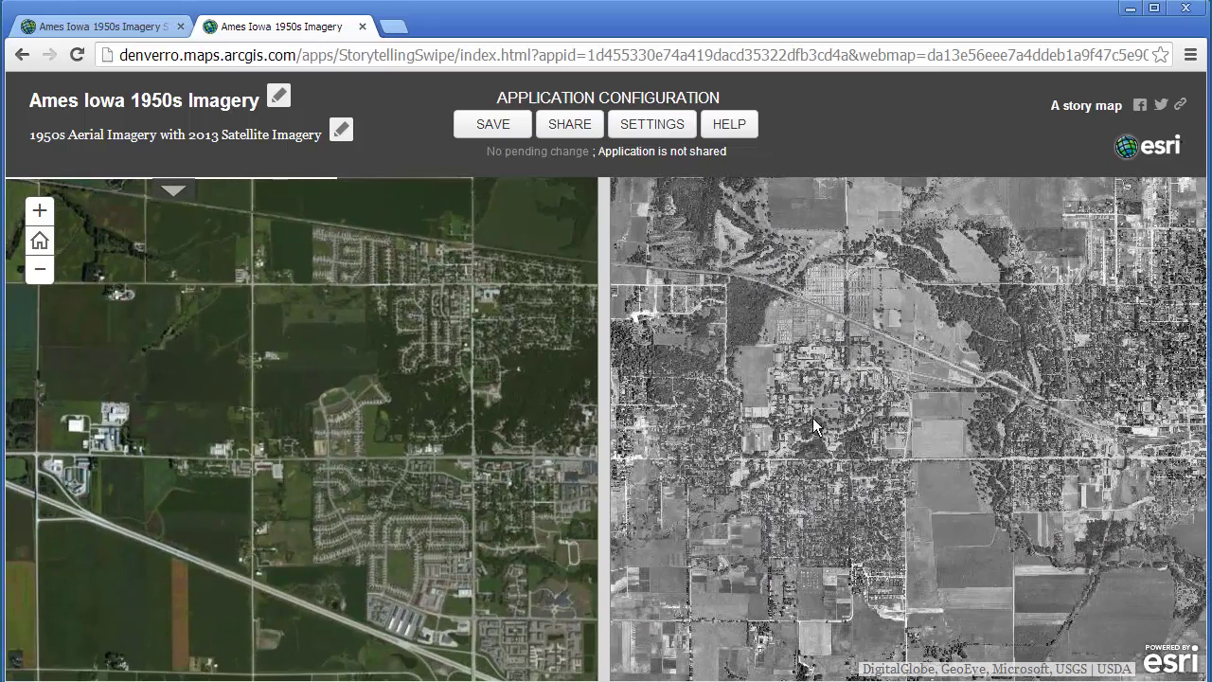
drag(876, 437, 1013, 388)
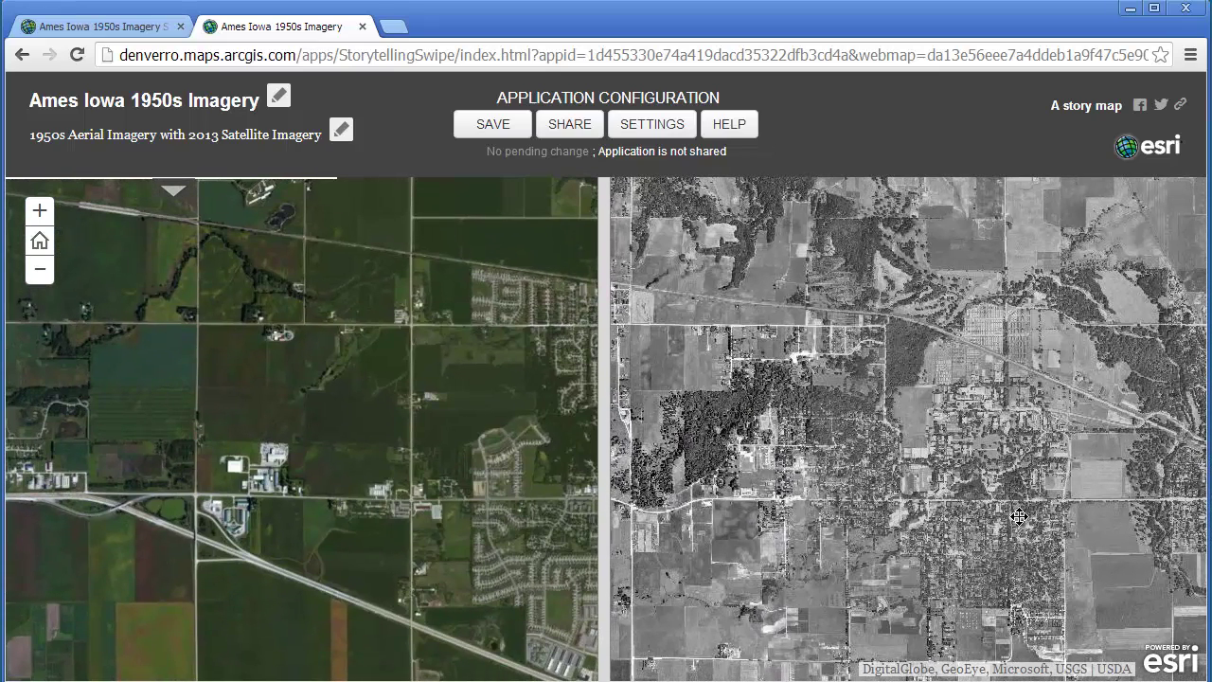
Zoom in on the 1950s huts by the railroad and swipe against today's campus buildings.
scroll(1014, 440, up, 2)
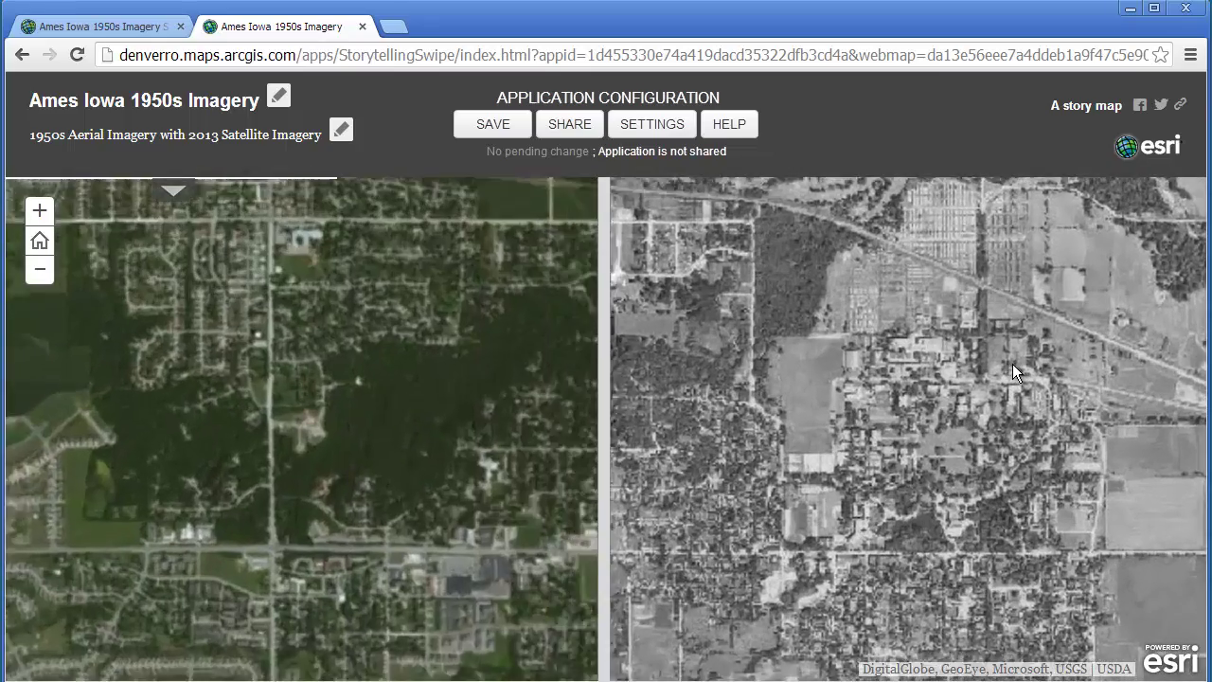
scroll(944, 465, up, 2)
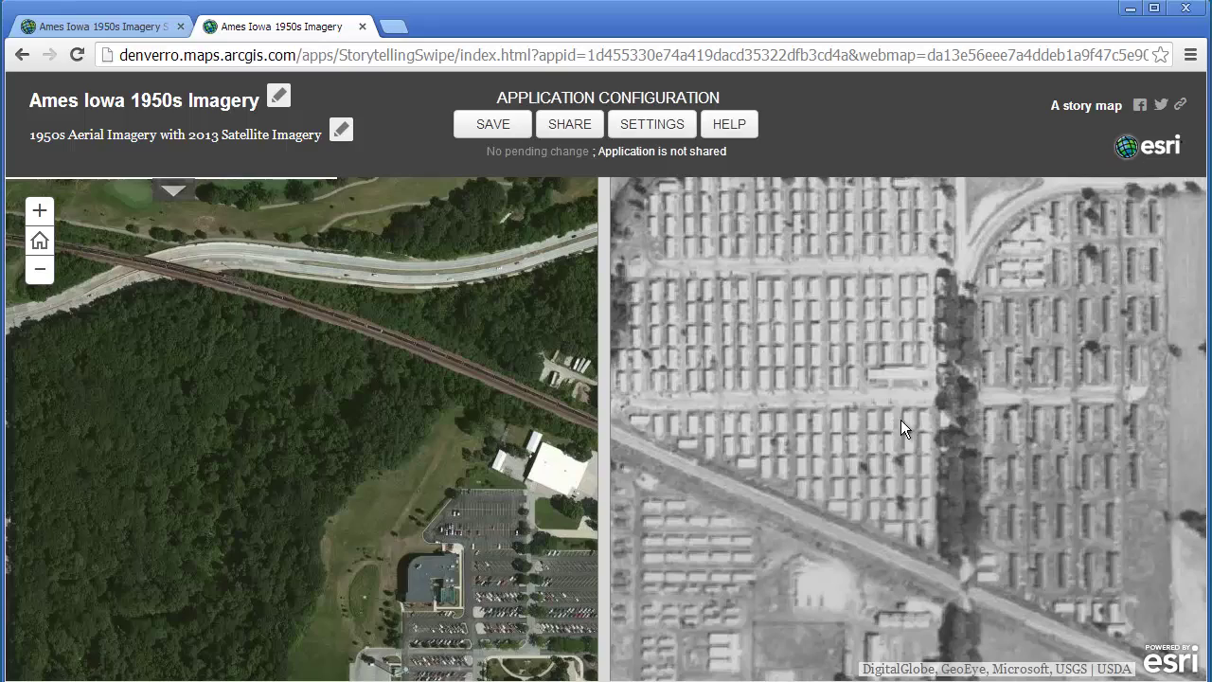
drag(865, 367, 819, 281)
drag(896, 547, 841, 349)
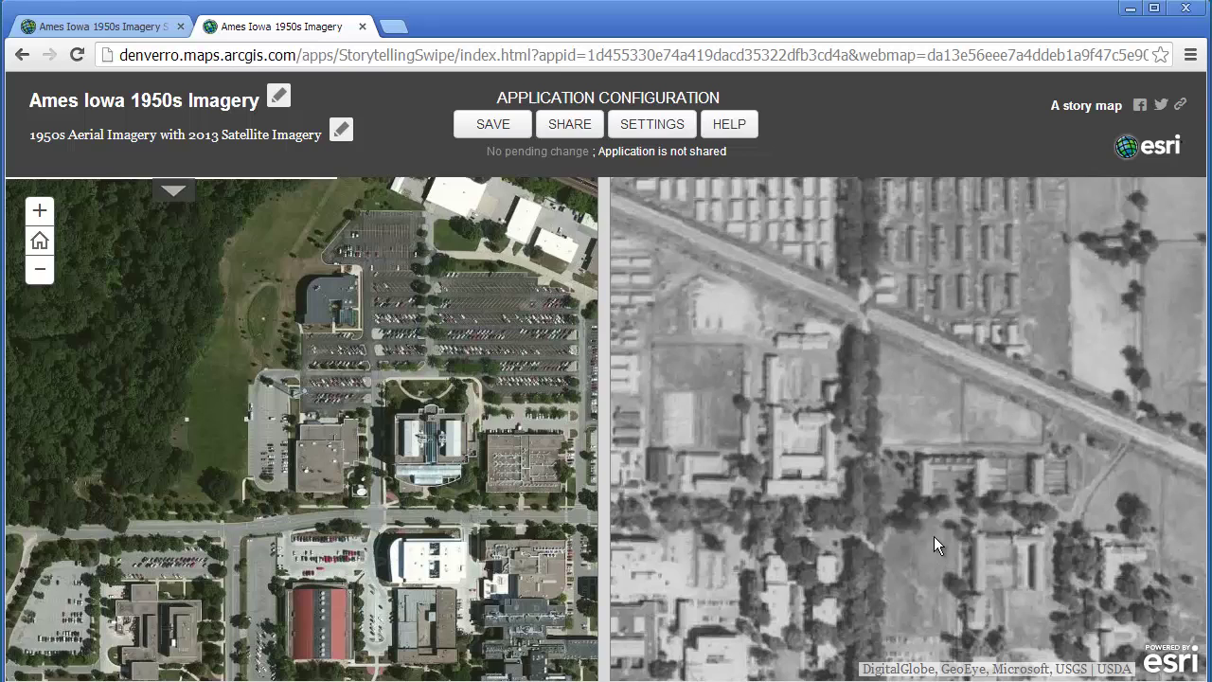
drag(933, 535, 842, 462)
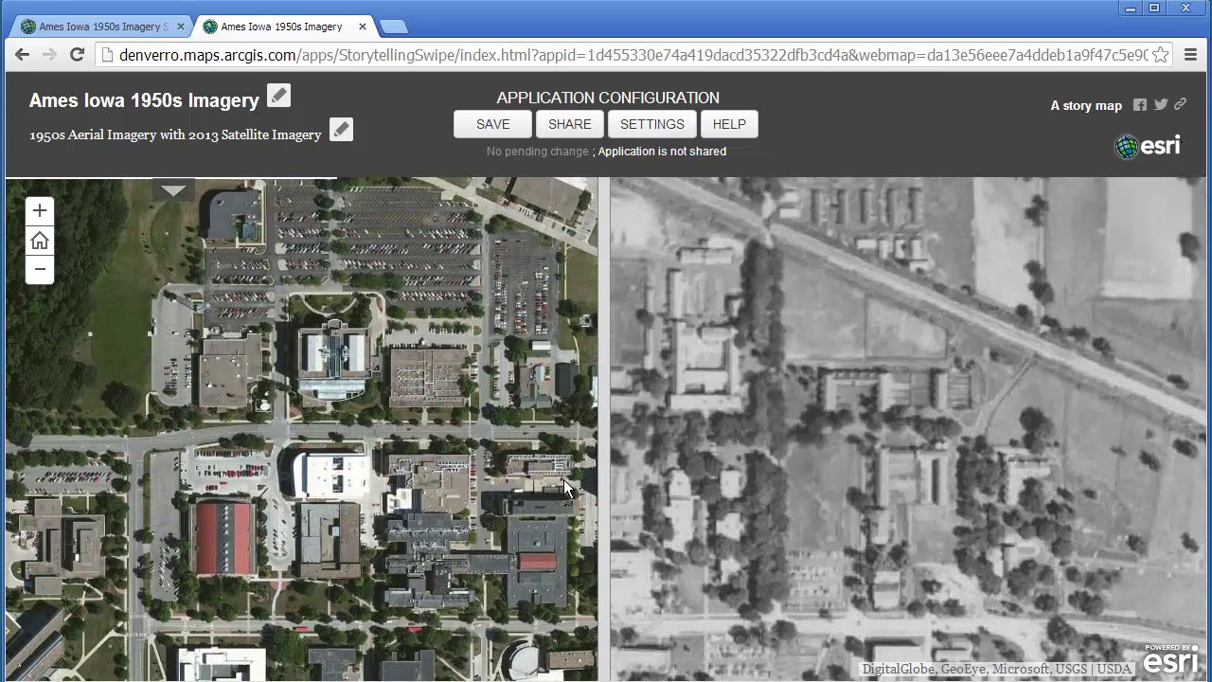
drag(834, 481, 965, 445)
drag(942, 392, 686, 441)
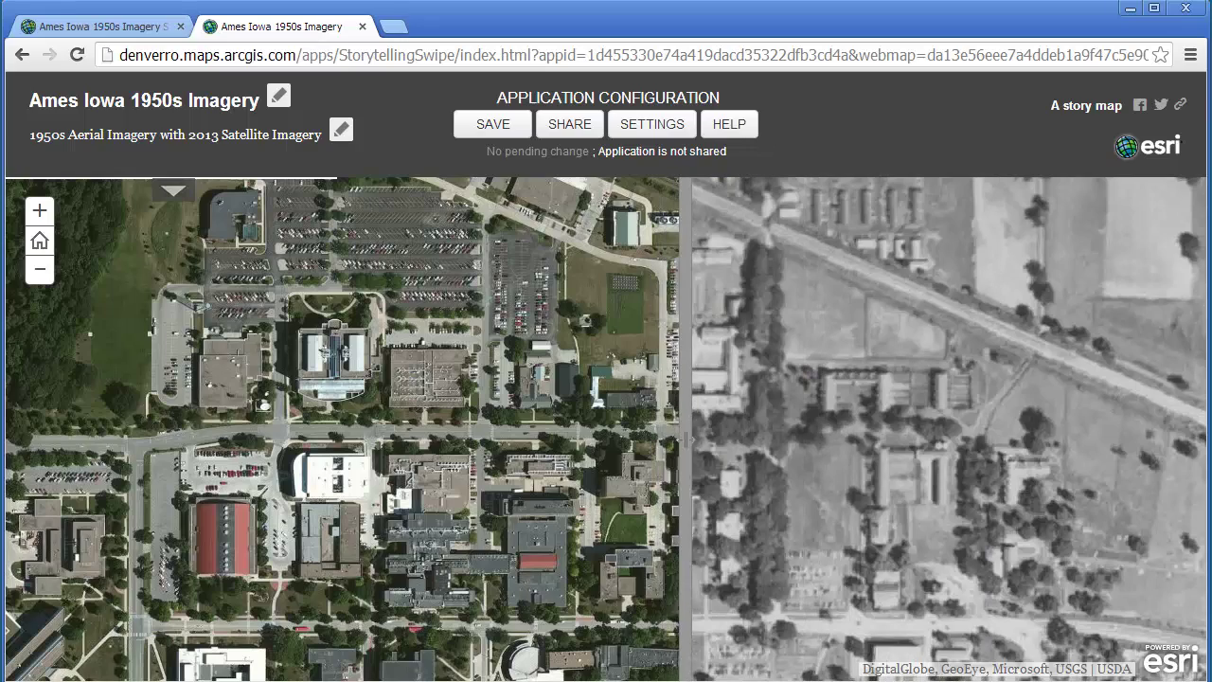
Pan across central campus to the wooded neighbourhood, swiping to compare the old open field.
drag(850, 560, 1028, 350)
drag(552, 556, 600, 483)
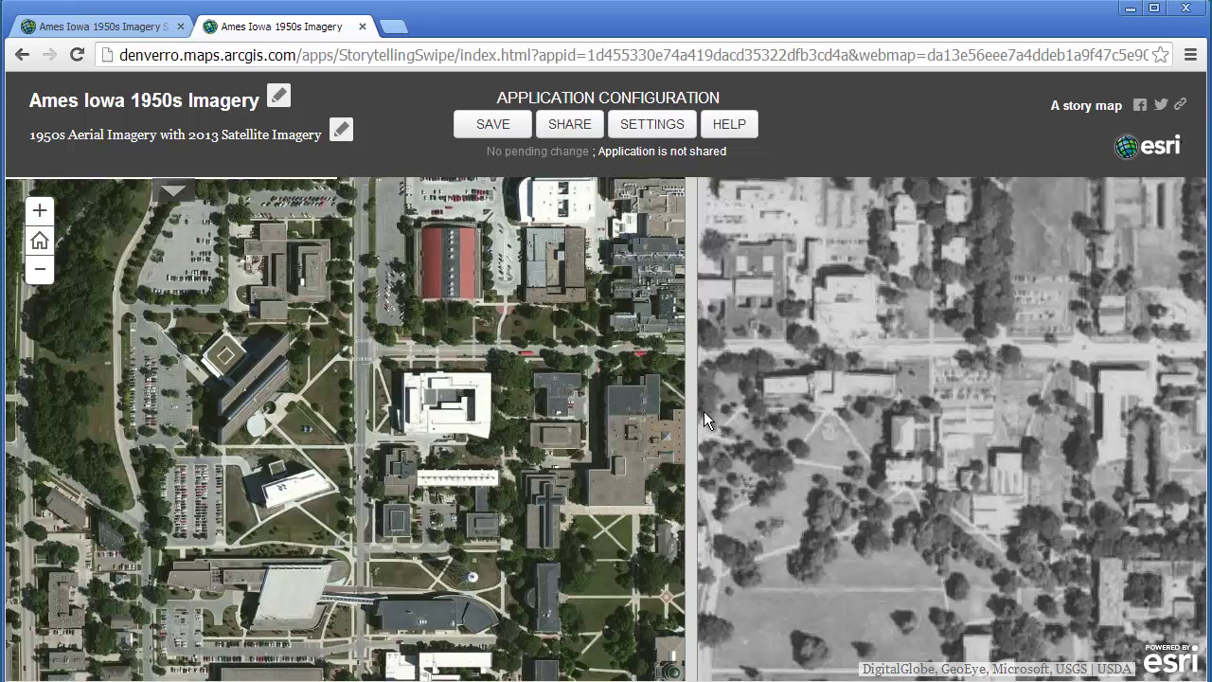
drag(694, 409, 797, 368)
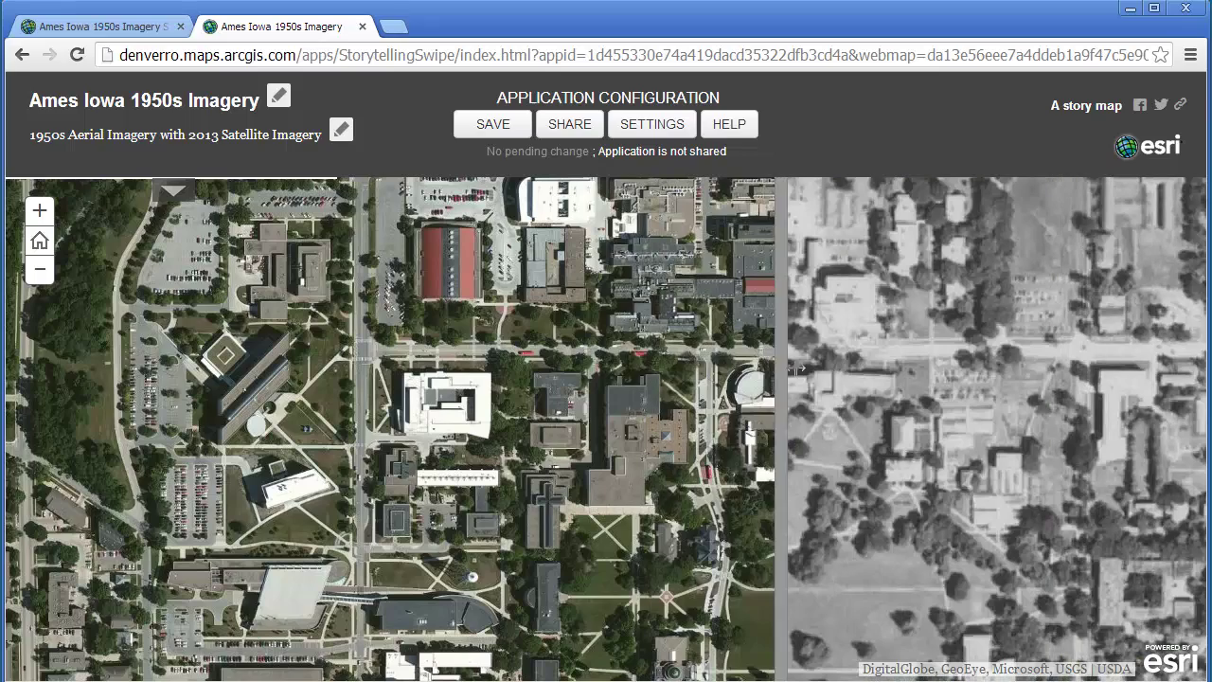
drag(697, 366, 650, 374)
drag(471, 570, 507, 426)
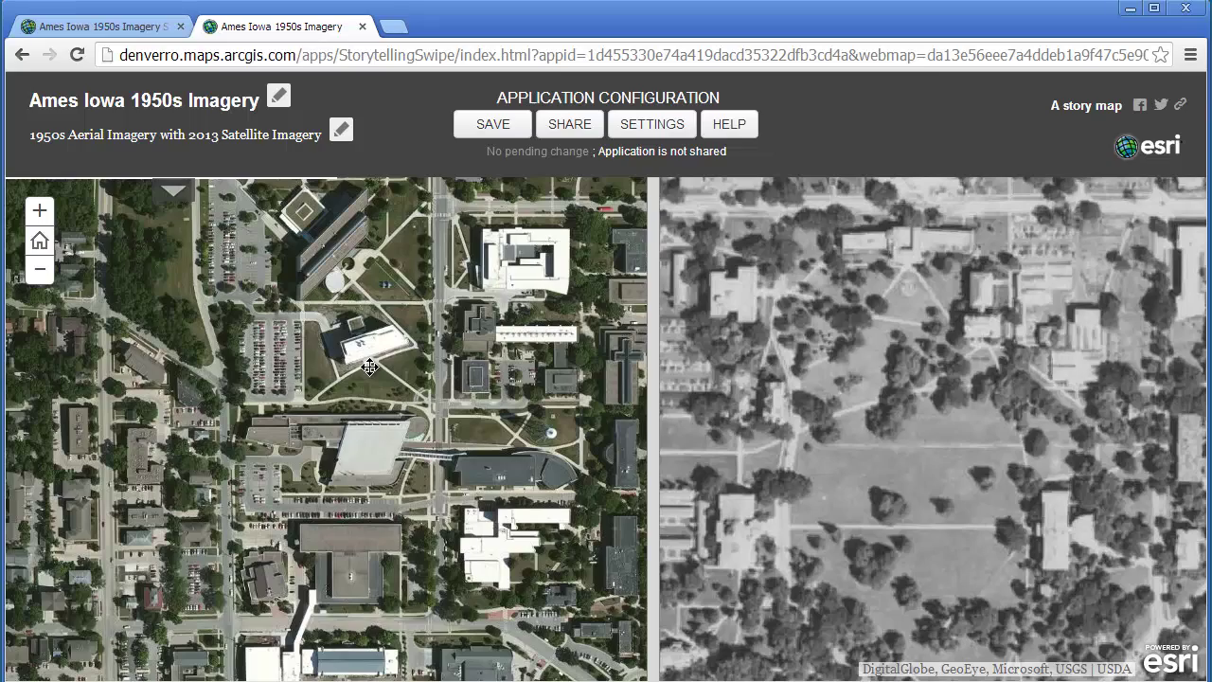
drag(367, 350, 379, 390)
drag(760, 422, 957, 436)
drag(739, 375, 1099, 472)
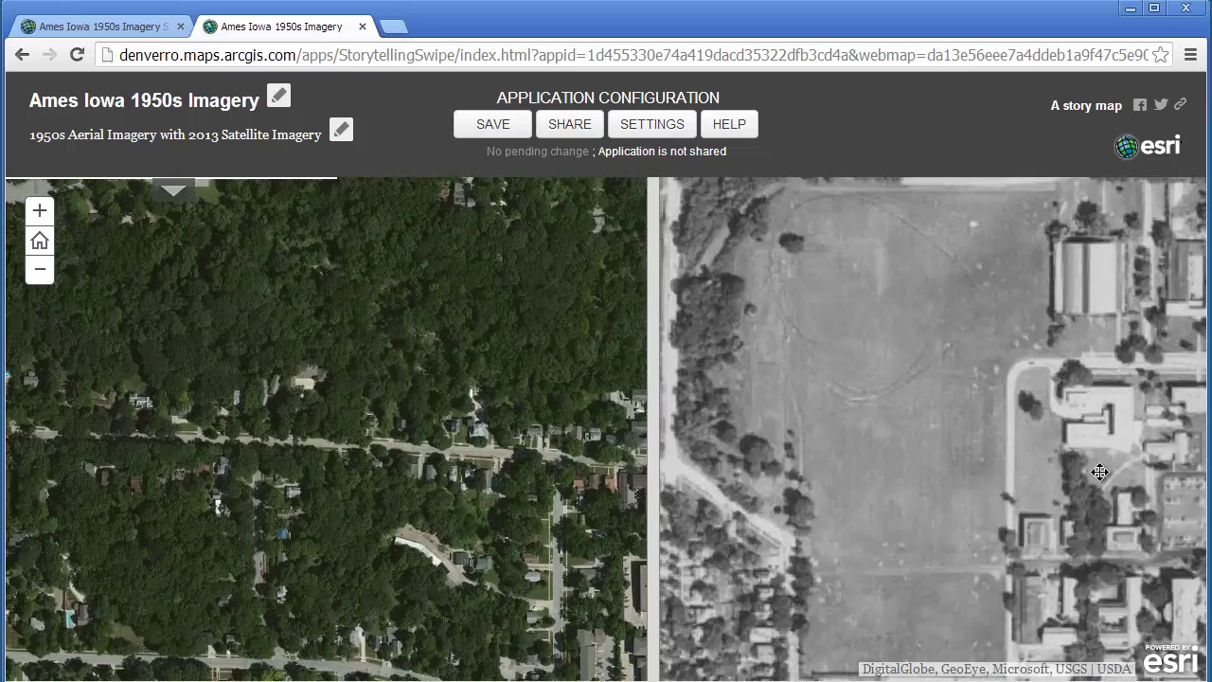
drag(914, 471, 811, 444)
drag(650, 432, 270, 464)
drag(467, 461, 553, 542)
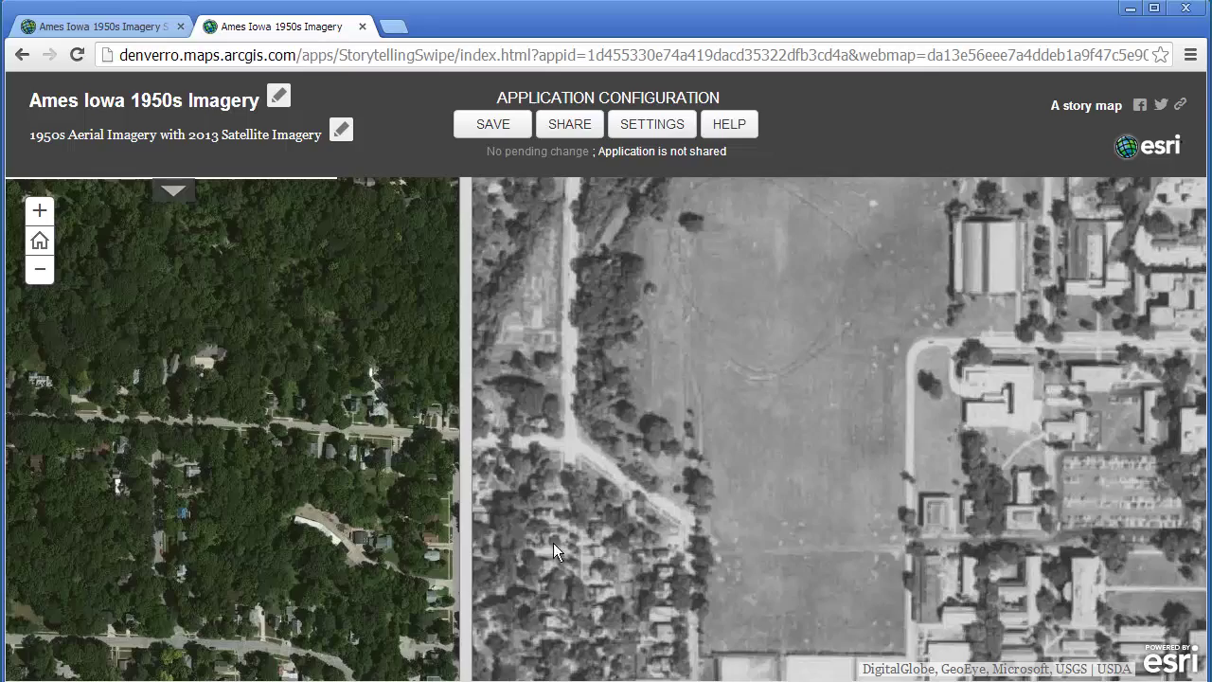
Continue past the courts, baseball field and pond to the 1950s tents and crop fields.
drag(587, 423, 726, 325)
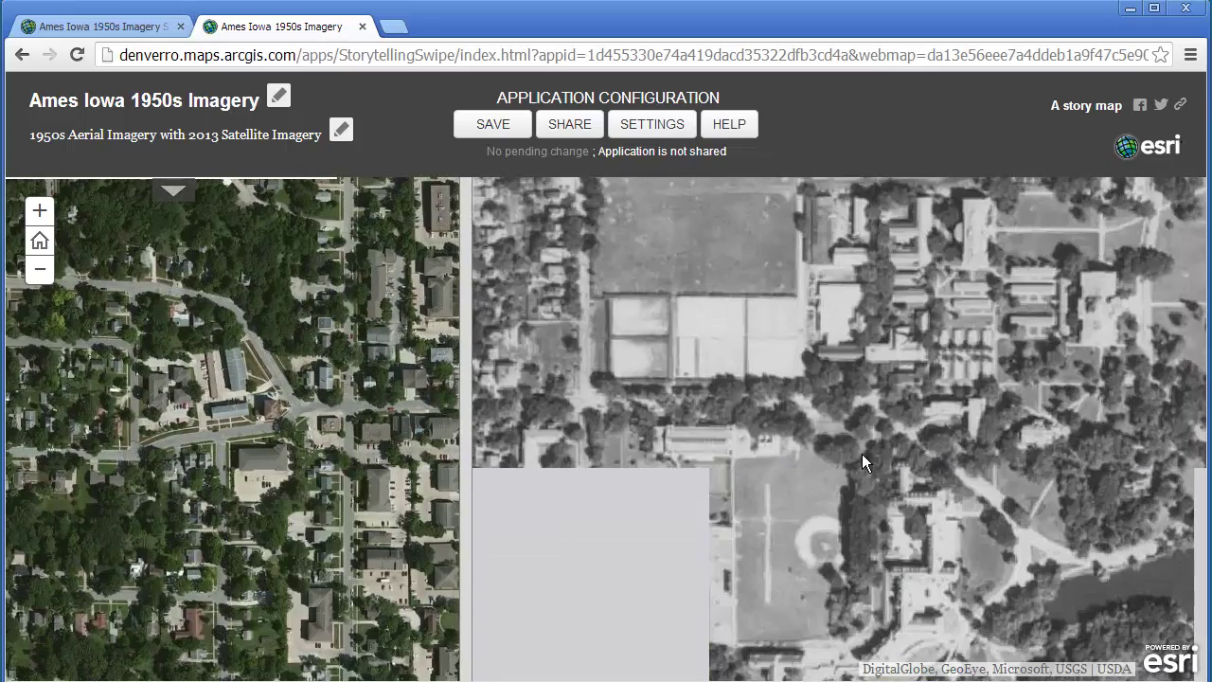
drag(850, 435, 813, 377)
drag(888, 512, 831, 364)
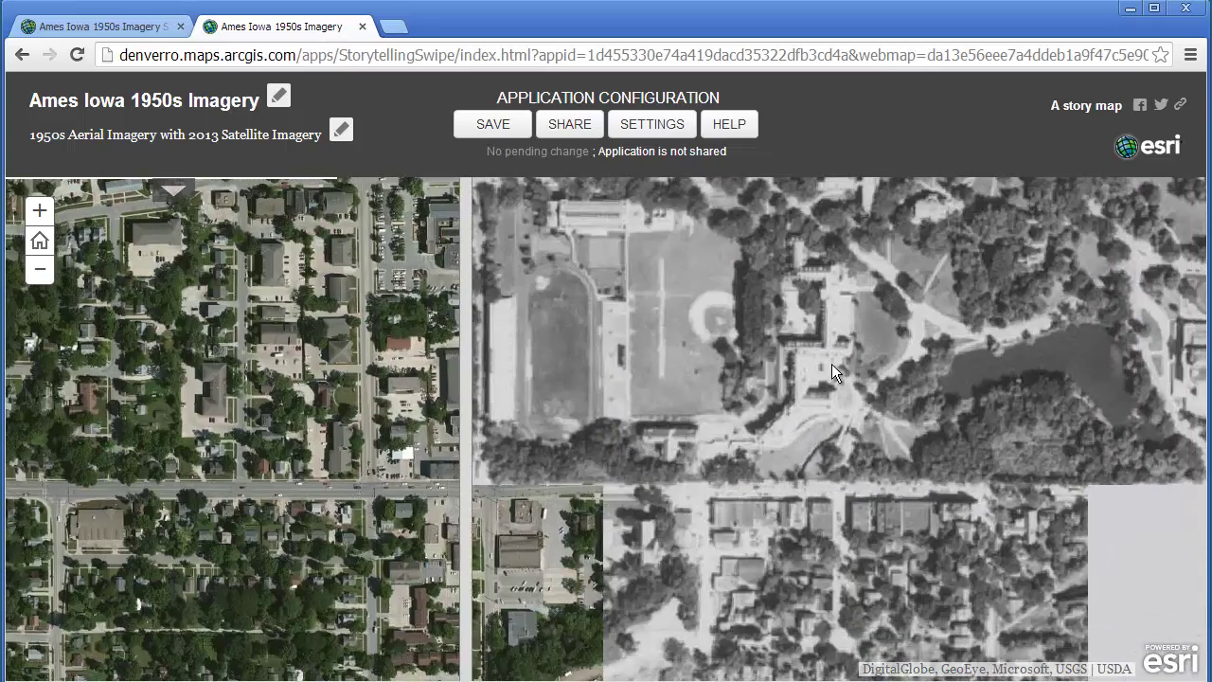
drag(771, 521, 700, 336)
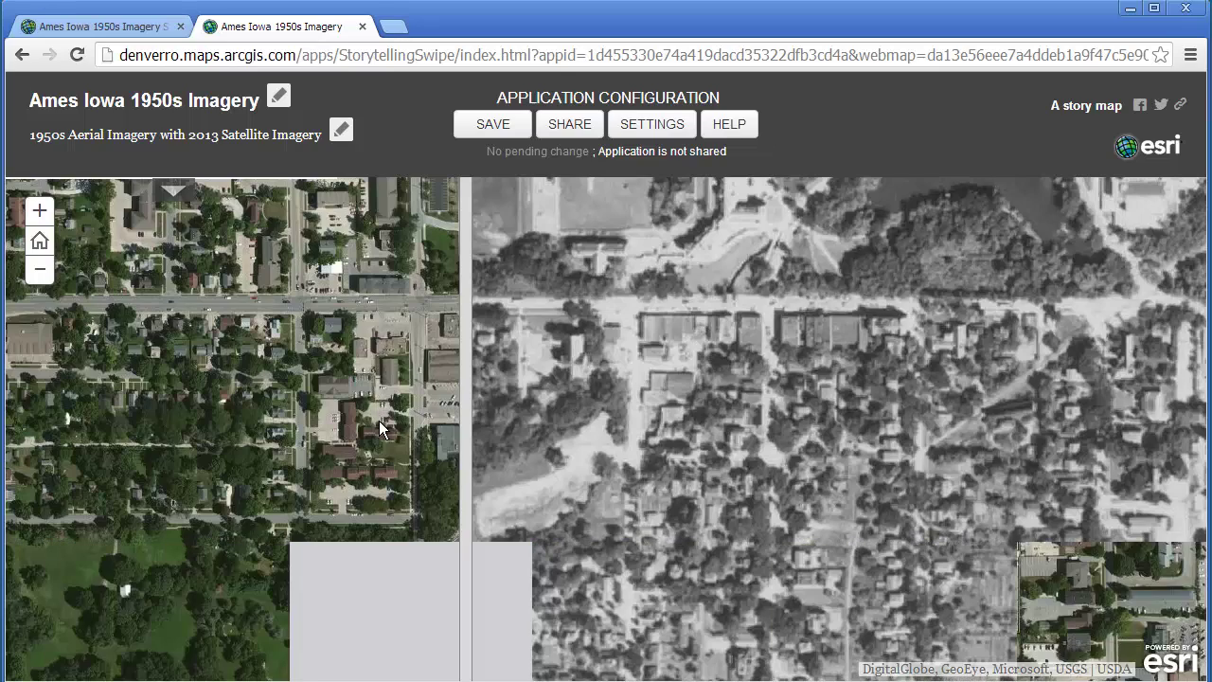
drag(833, 574, 828, 306)
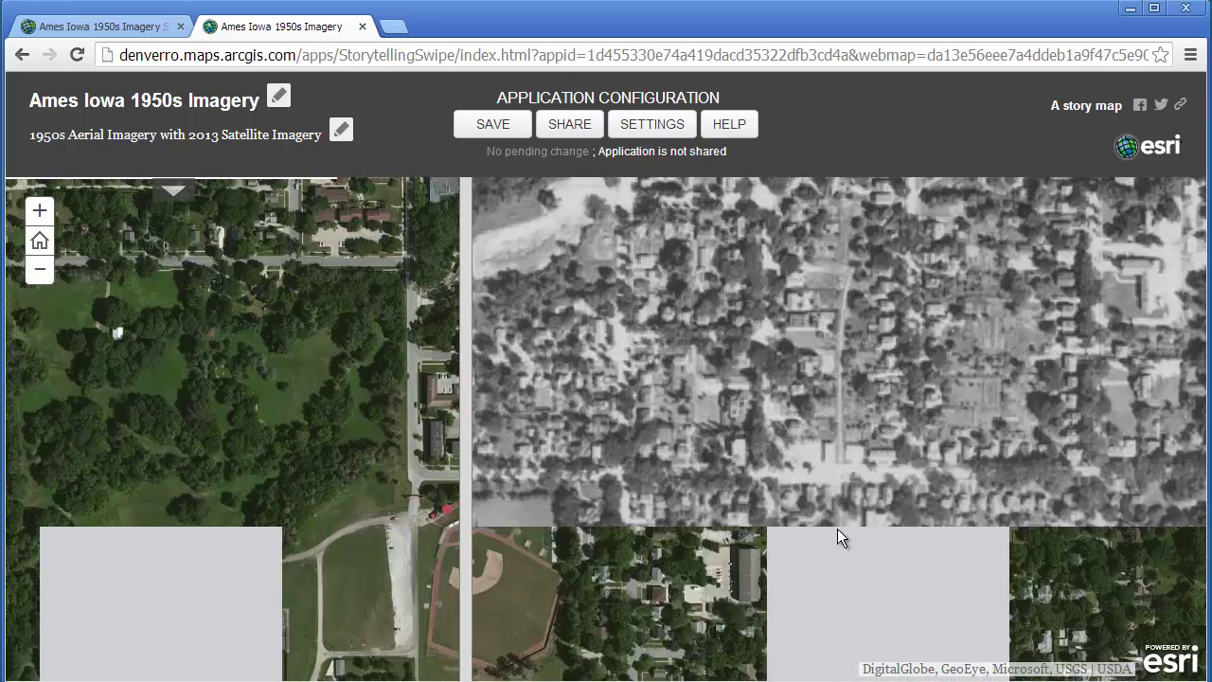
drag(839, 533, 816, 419)
drag(709, 477, 576, 253)
drag(786, 572, 744, 329)
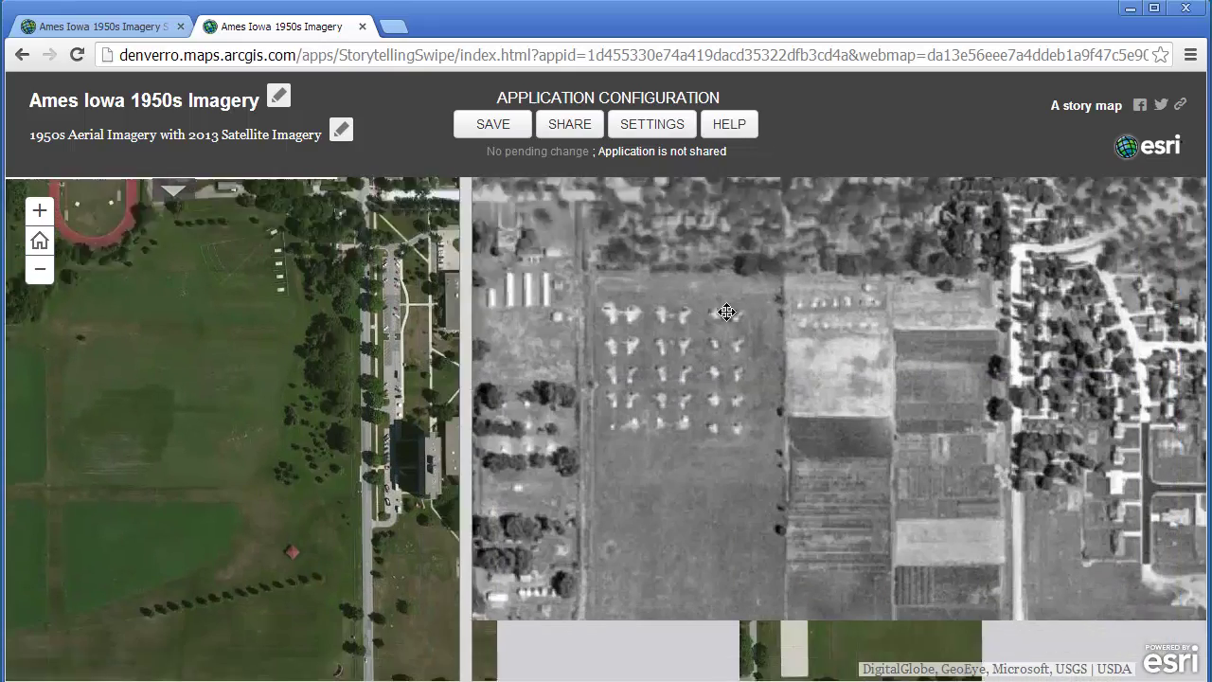
drag(885, 559, 807, 484)
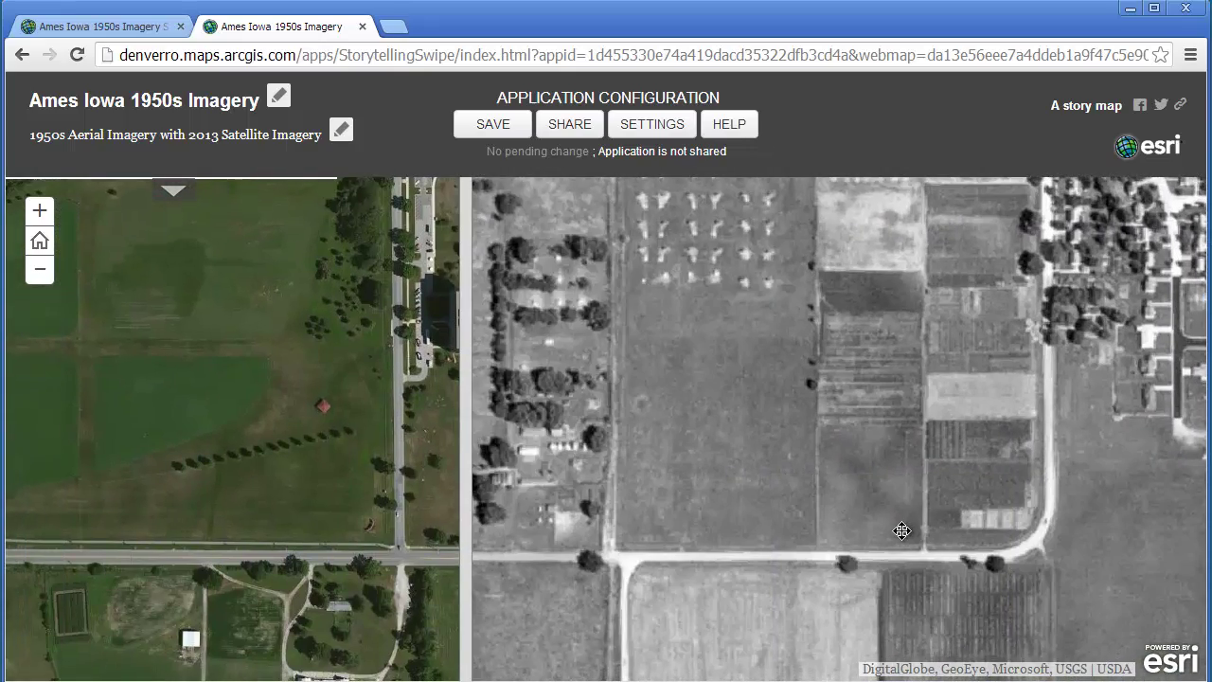
drag(900, 530, 844, 405)
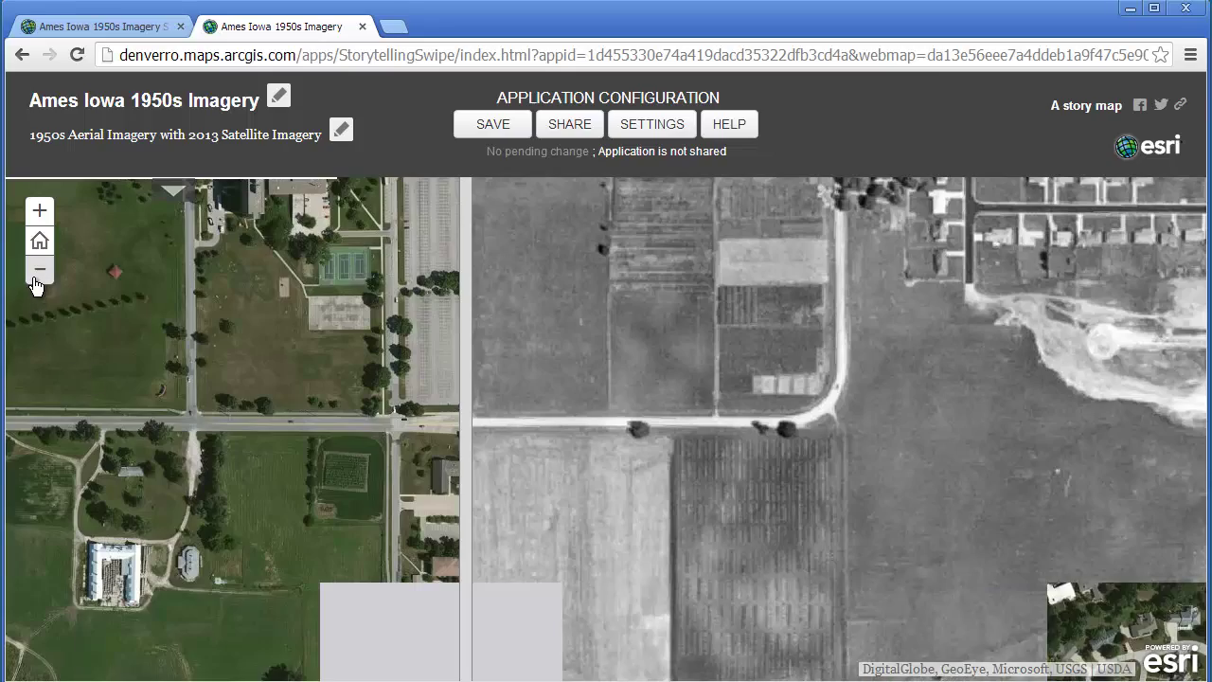
Zoom out two levels, swipe between eras, and pan back to the campus beside the old town grid.
click(37, 274)
click(38, 275)
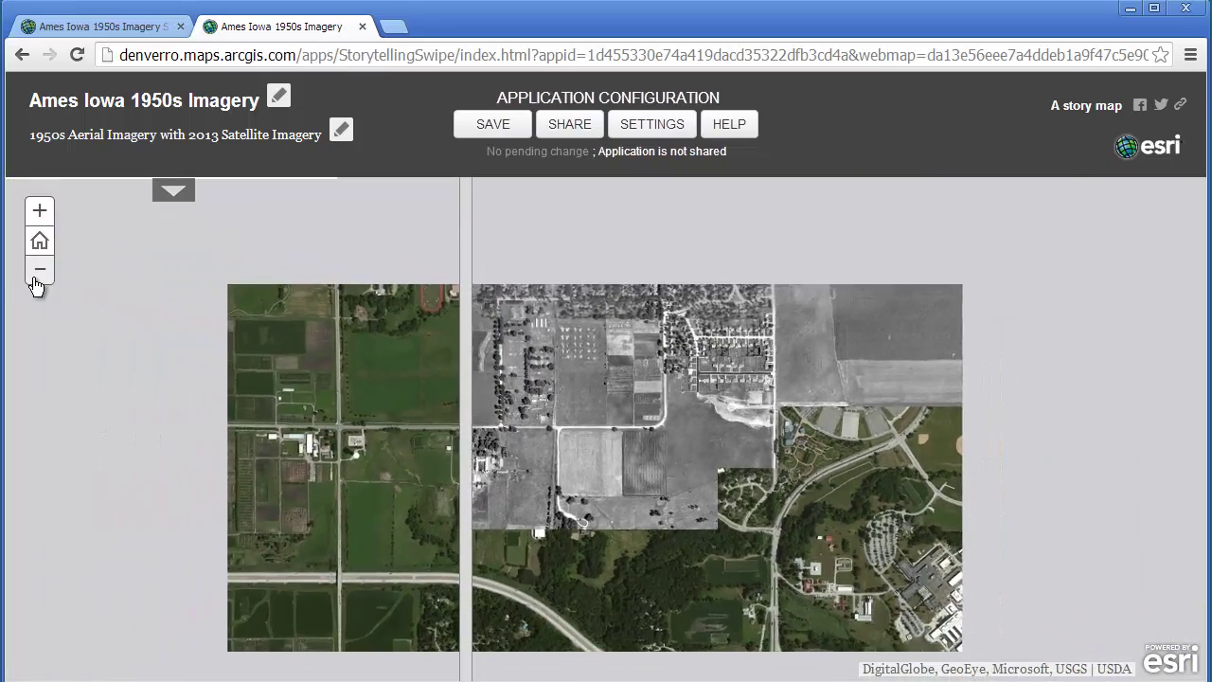
drag(465, 502, 367, 483)
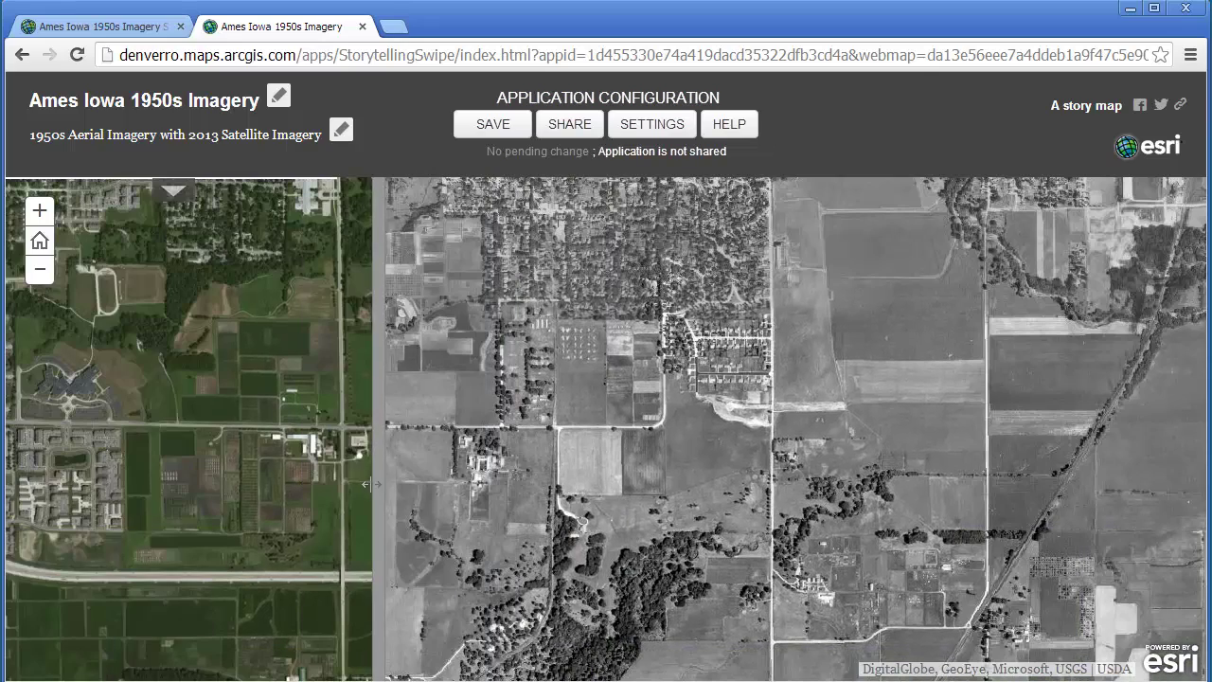
drag(663, 493, 688, 488)
drag(405, 506, 662, 535)
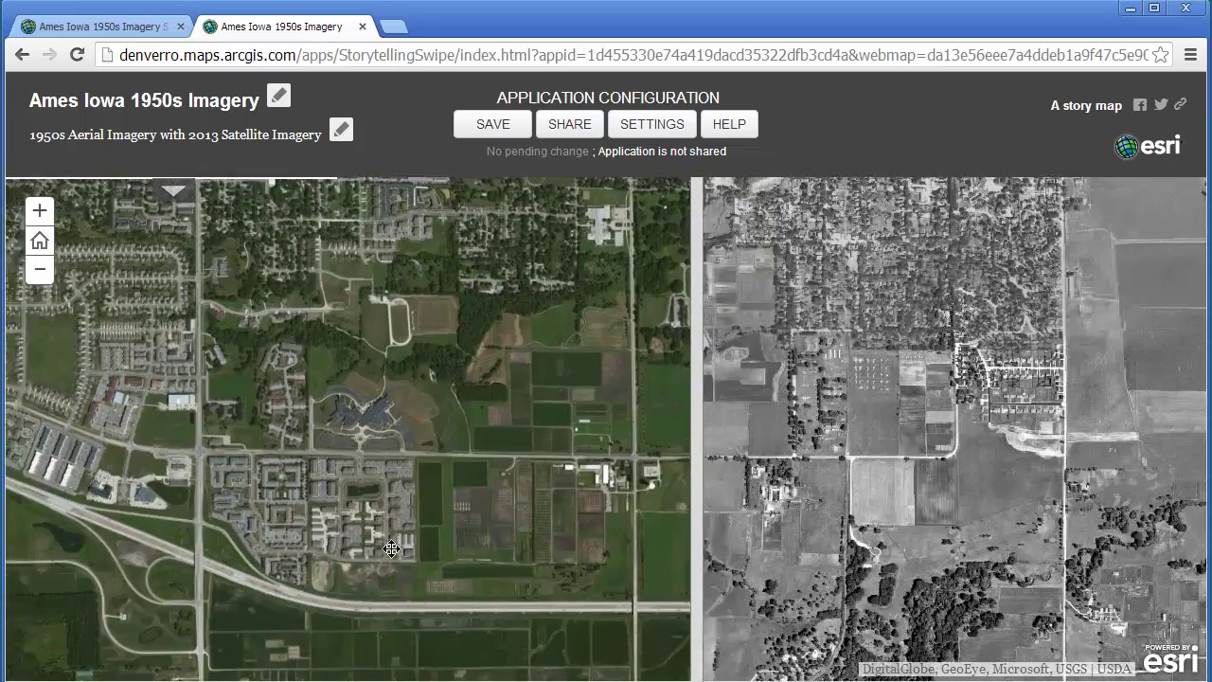
drag(284, 549, 414, 556)
drag(683, 532, 611, 568)
drag(1043, 431, 841, 611)
drag(979, 392, 799, 506)
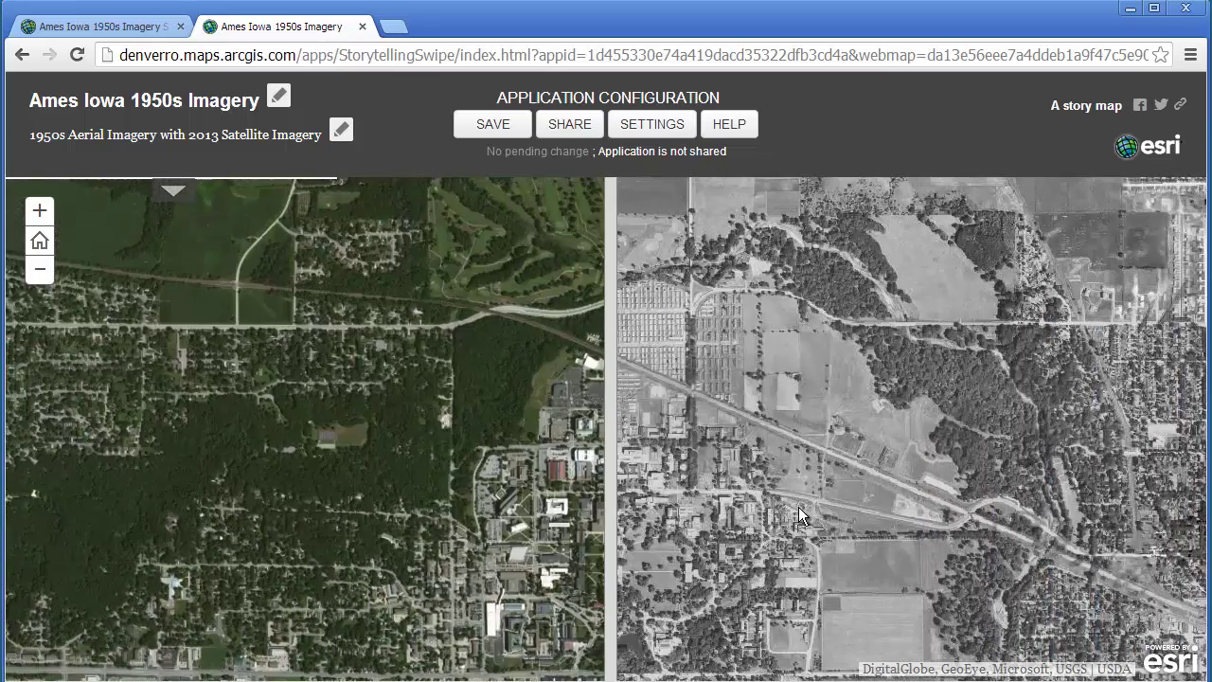
drag(962, 414, 474, 380)
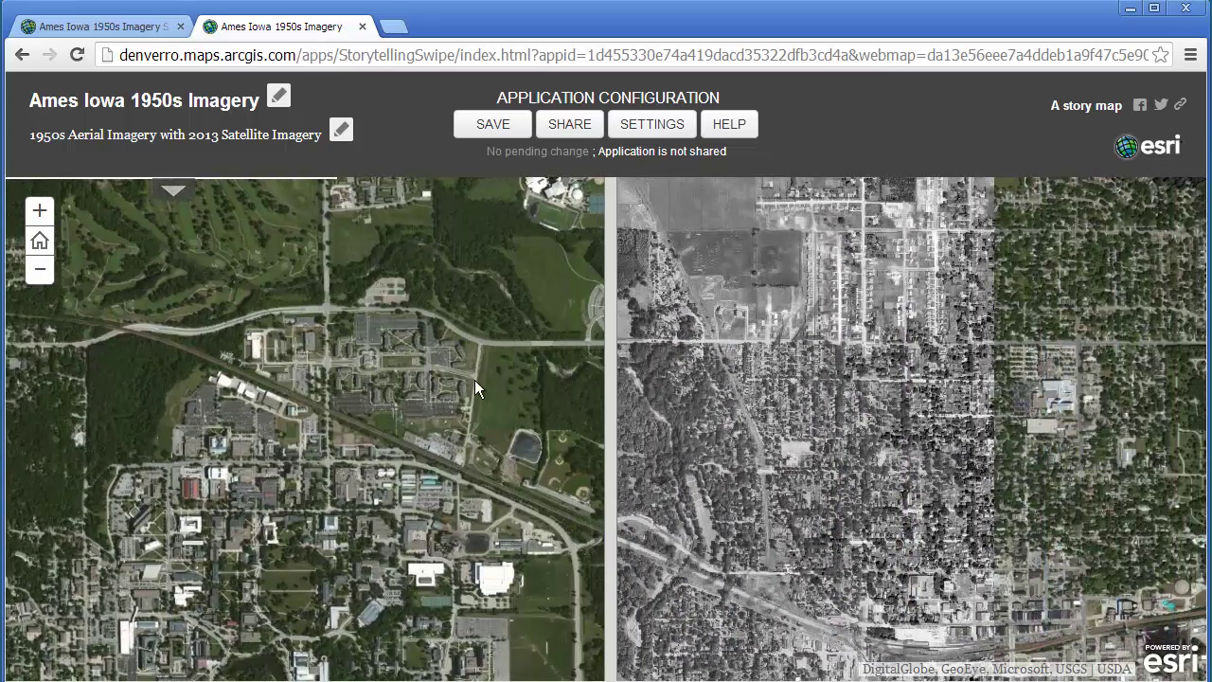
drag(419, 442, 339, 385)
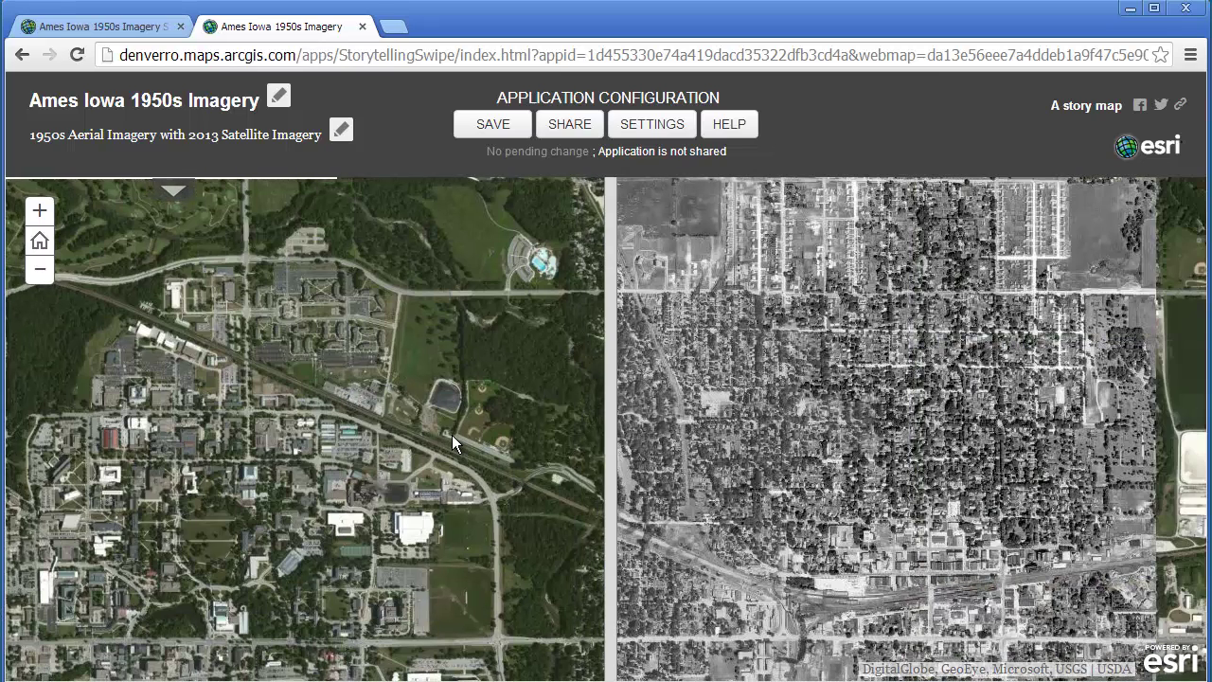